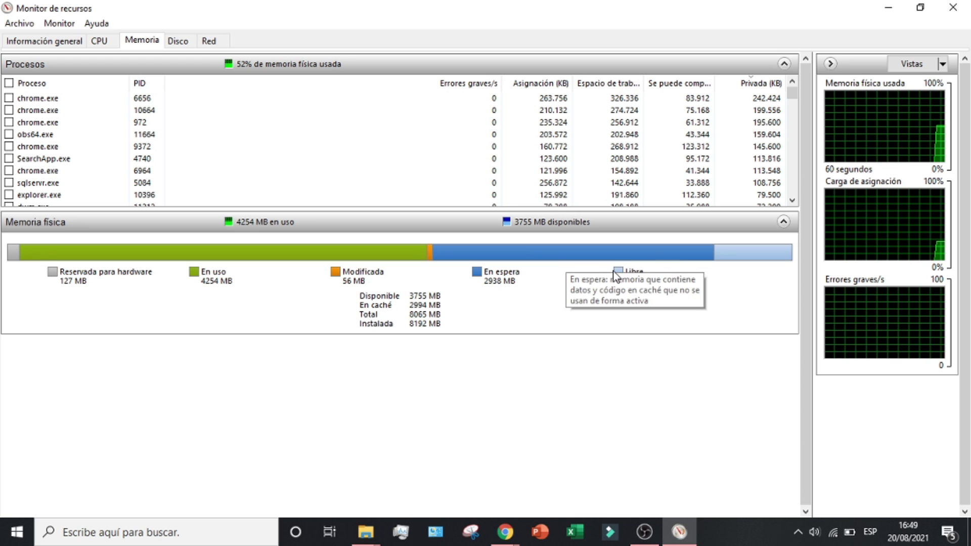
# - Examine the in-use and standby portions of the physical memory chart
pyautogui.moveTo(128, 254)
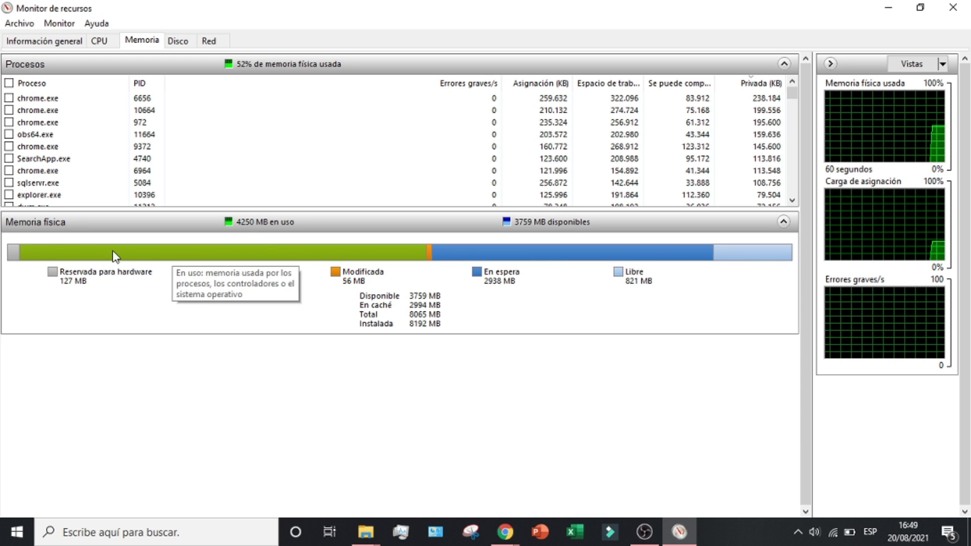
pyautogui.moveTo(458, 260)
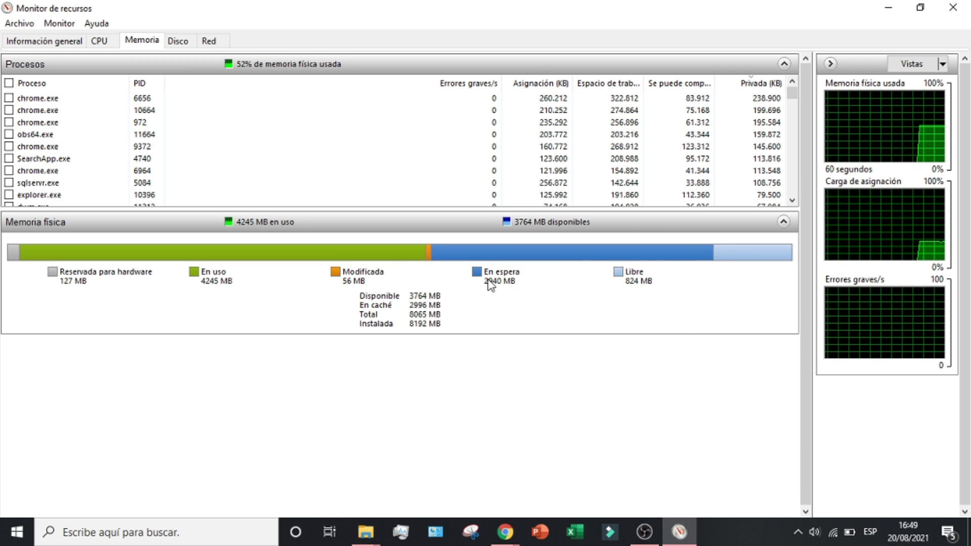
pyautogui.moveTo(489, 285)
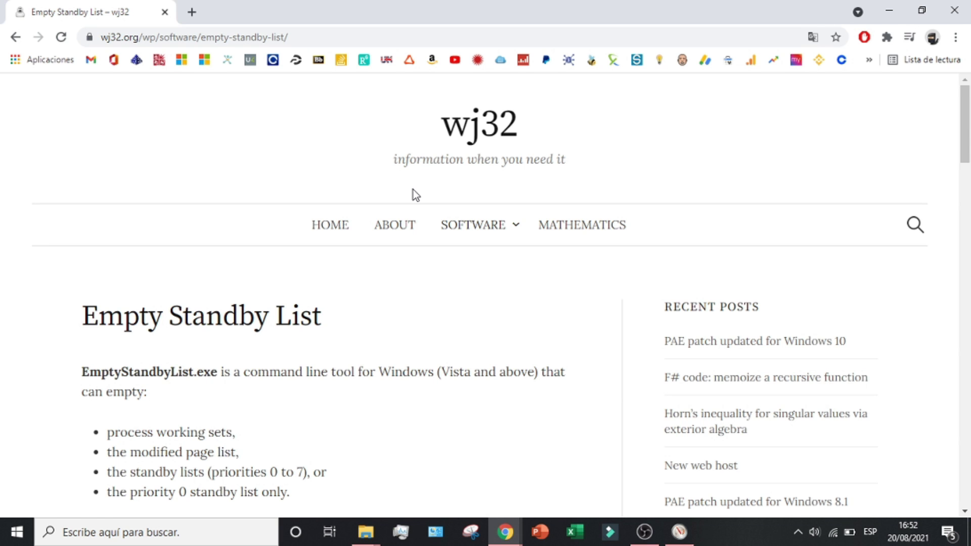
# - Download EmptyStandbyList.exe from the Empty Standby List page on wj32.org
pyautogui.scroll(-4, 414, 190)
pyautogui.scroll(4, 304, 133)
pyautogui.scroll(-4, 293, 321)
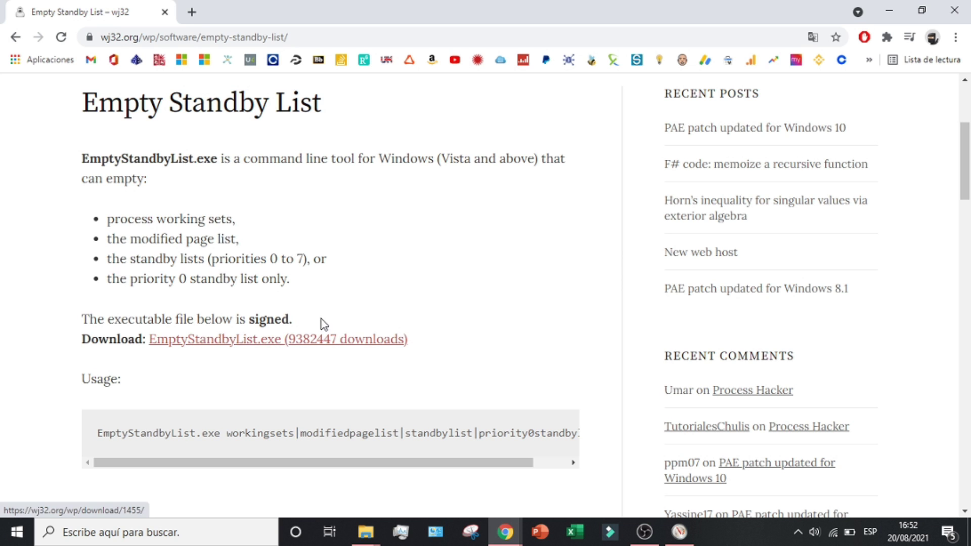
pyautogui.click(217, 347)
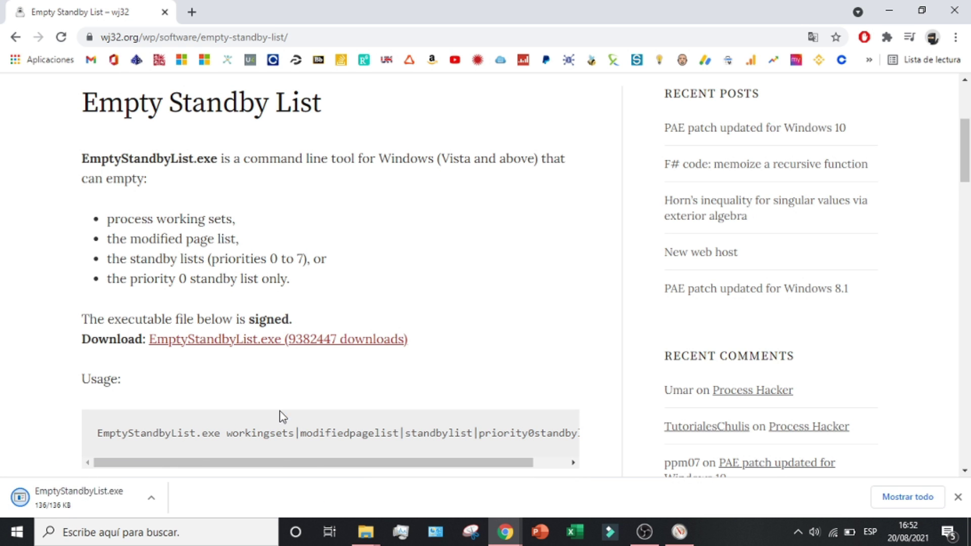
# - Move the downloaded EmptyStandbyList file from the Descargas Chrome folder to the desktop
pyautogui.click(886, 10)
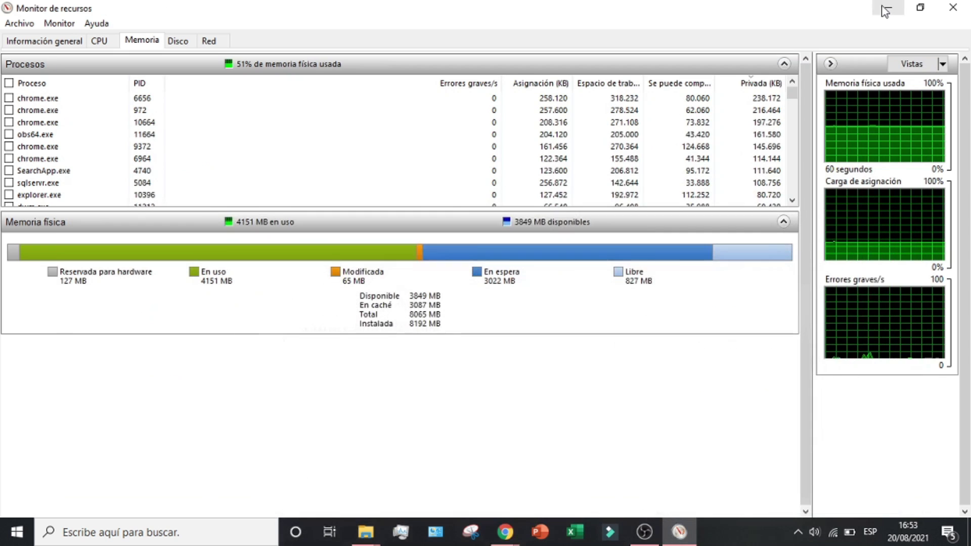
pyautogui.click(889, 8)
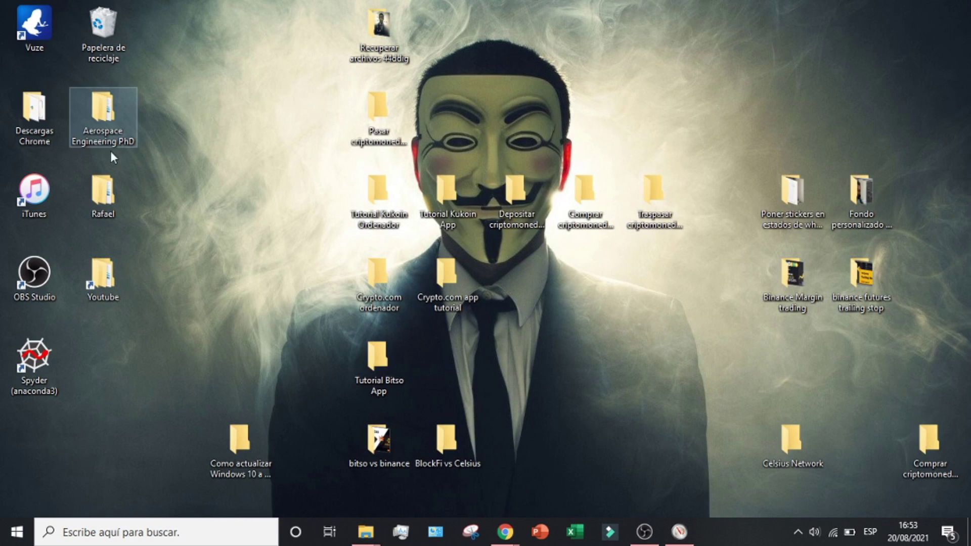
pyautogui.doubleClick(20, 114)
pyautogui.click(177, 96)
pyautogui.click(887, 7)
pyautogui.rightClick(266, 286)
pyautogui.click(319, 344)
pyautogui.moveTo(243, 280); pyautogui.dragTo(253, 367)
# - Create a folder named Empty Standby Memory in the root of the Windows (C:) drive
pyautogui.moveTo(366, 535)
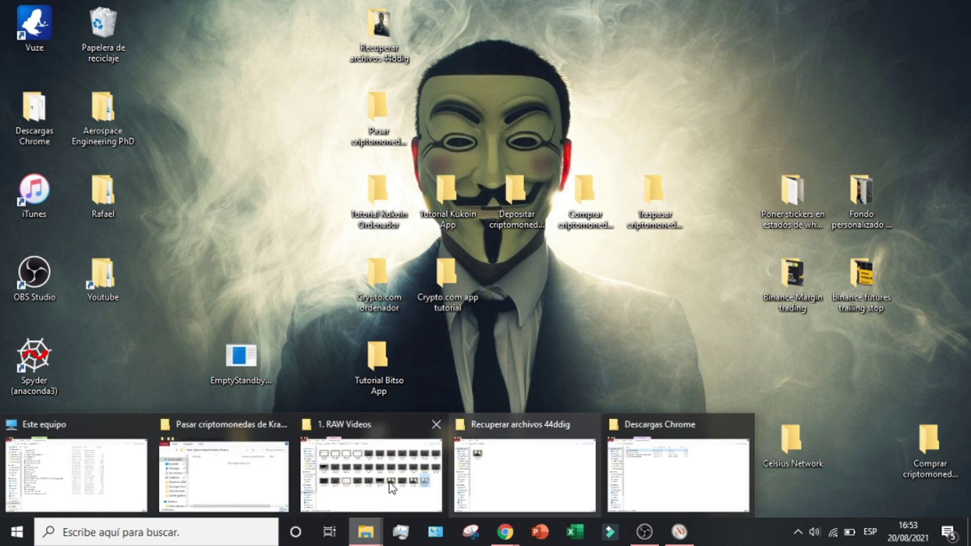
pyautogui.click(76, 485)
pyautogui.click(48, 332)
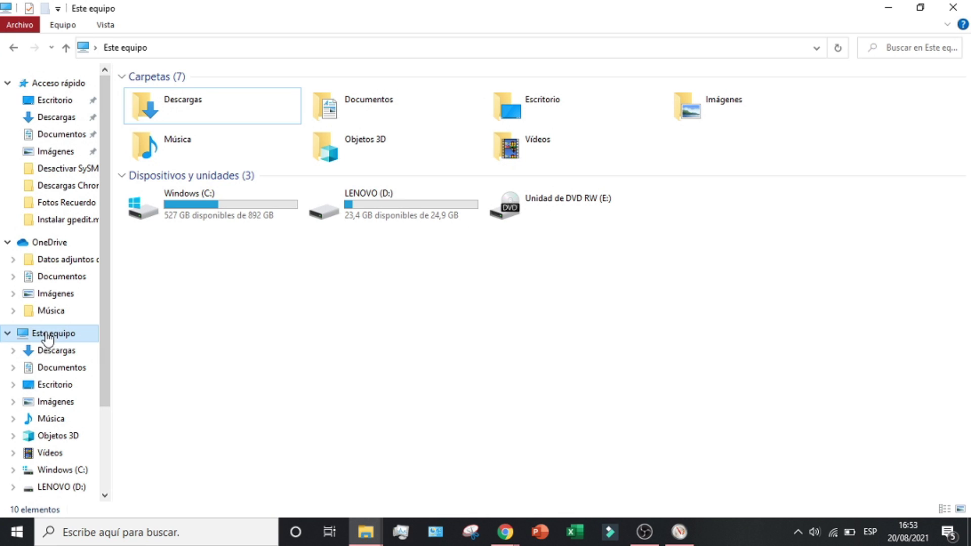
pyautogui.click(192, 218)
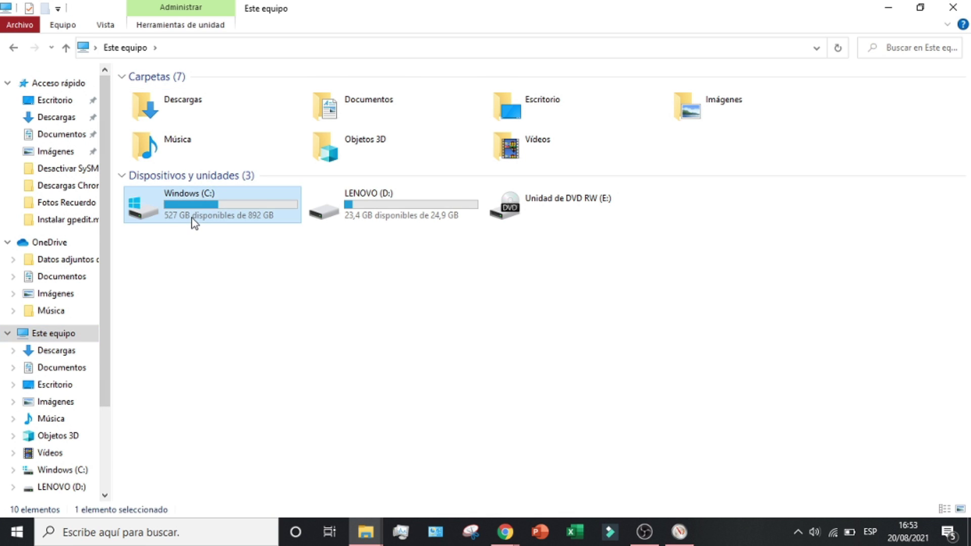
pyautogui.doubleClick(192, 218)
pyautogui.rightClick(270, 475)
pyautogui.moveTo(355, 437)
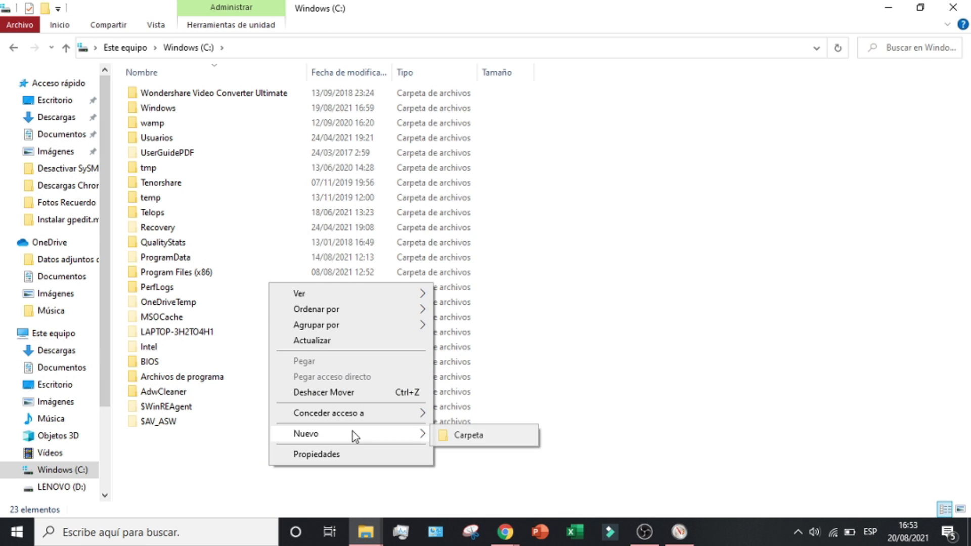
pyautogui.click(455, 436)
pyautogui.write('Empty Standby Memory')
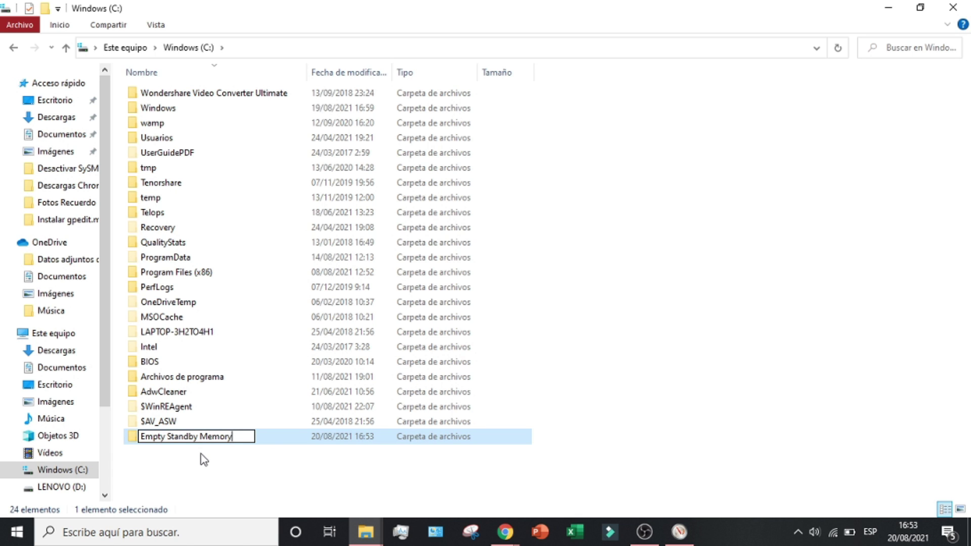
pyautogui.click(204, 460)
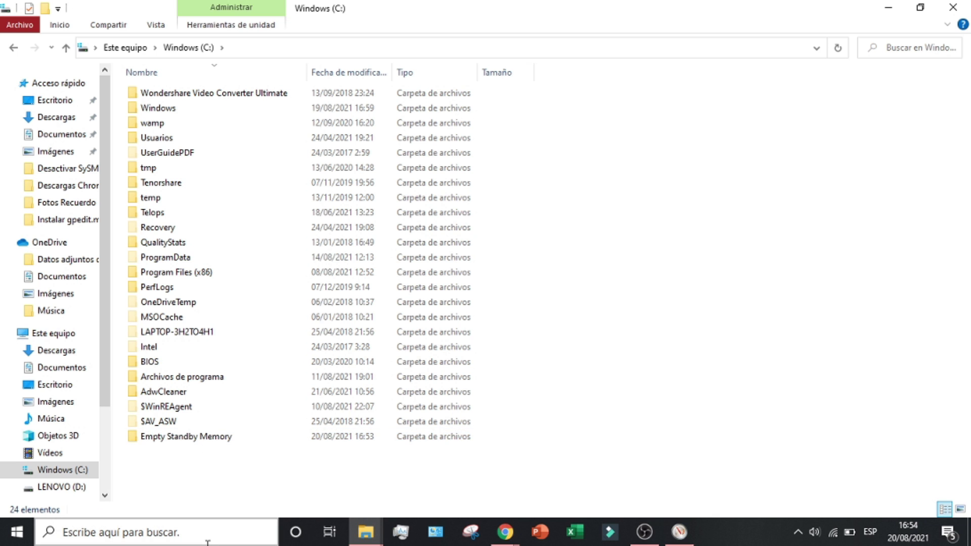
# - Move EmptyStandbyList from the desktop into the Empty Standby Memory folder on C: and open that folder
pyautogui.click(920, 7)
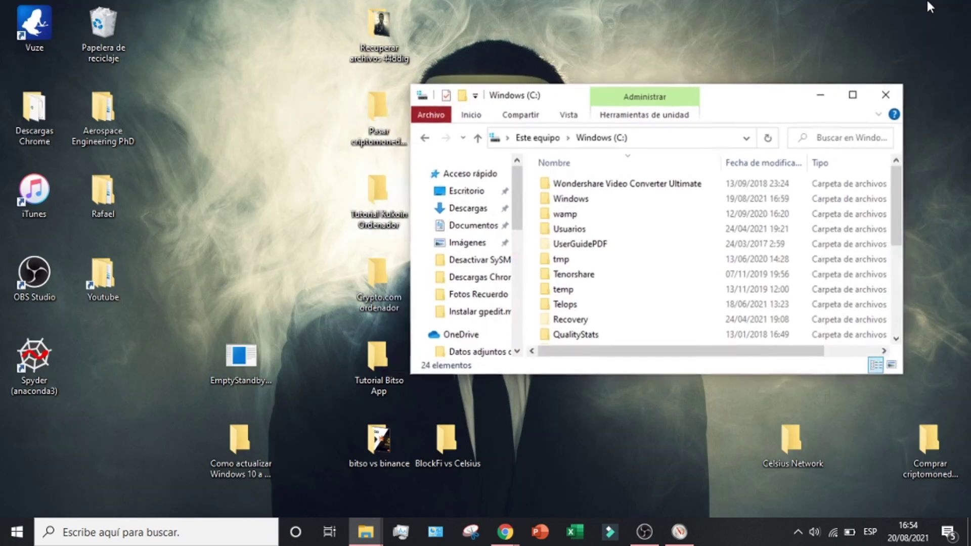
pyautogui.scroll(-5, 717, 274)
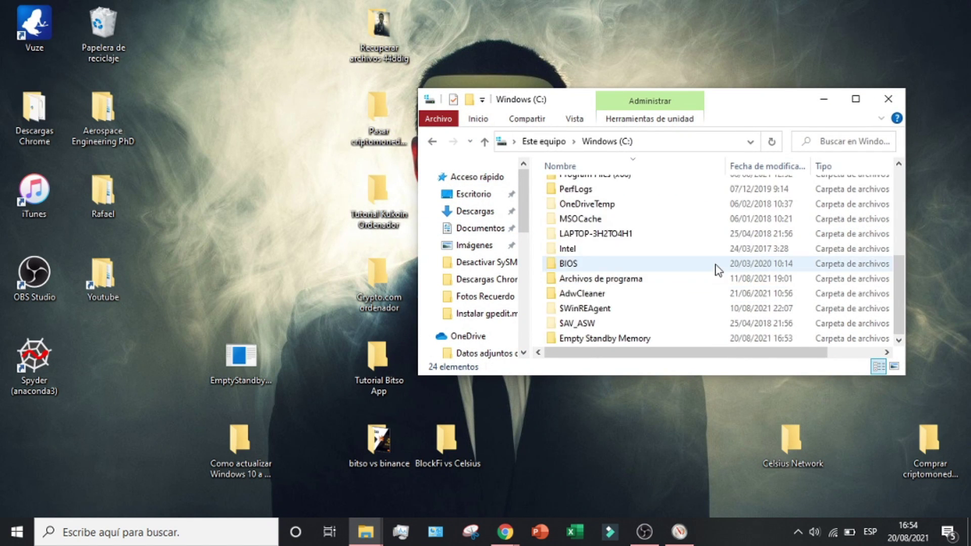
pyautogui.moveTo(239, 359); pyautogui.dragTo(304, 317)
pyautogui.moveTo(483, 302); pyautogui.dragTo(635, 339)
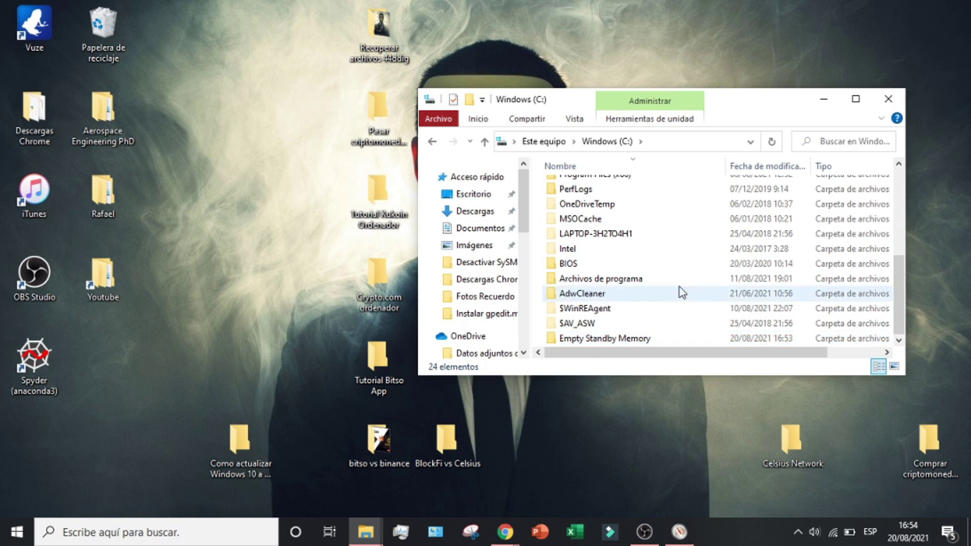
pyautogui.doubleClick(603, 340)
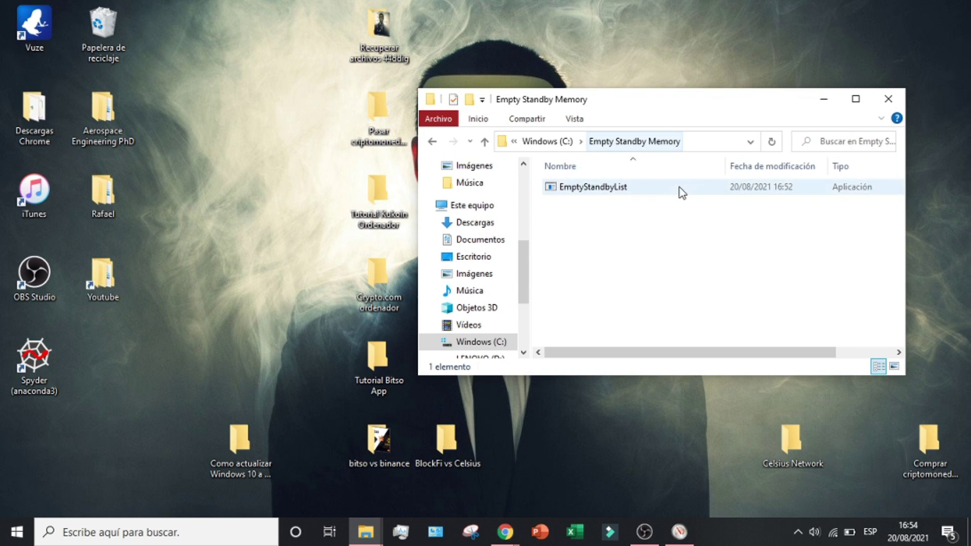
pyautogui.click(856, 99)
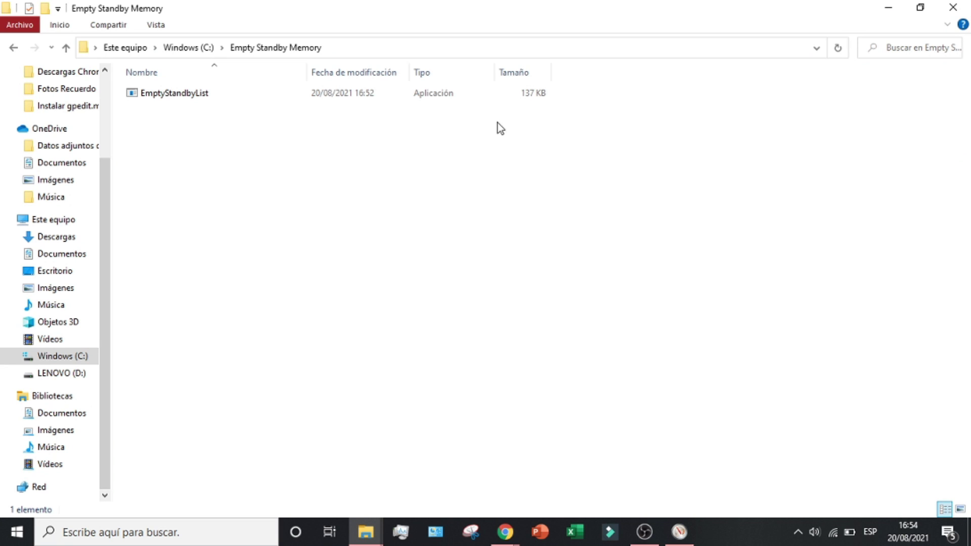
# - Set EmptyStandbyList's compatibility properties to run the program as administrator, apply the change and close the folder window
pyautogui.rightClick(179, 94)
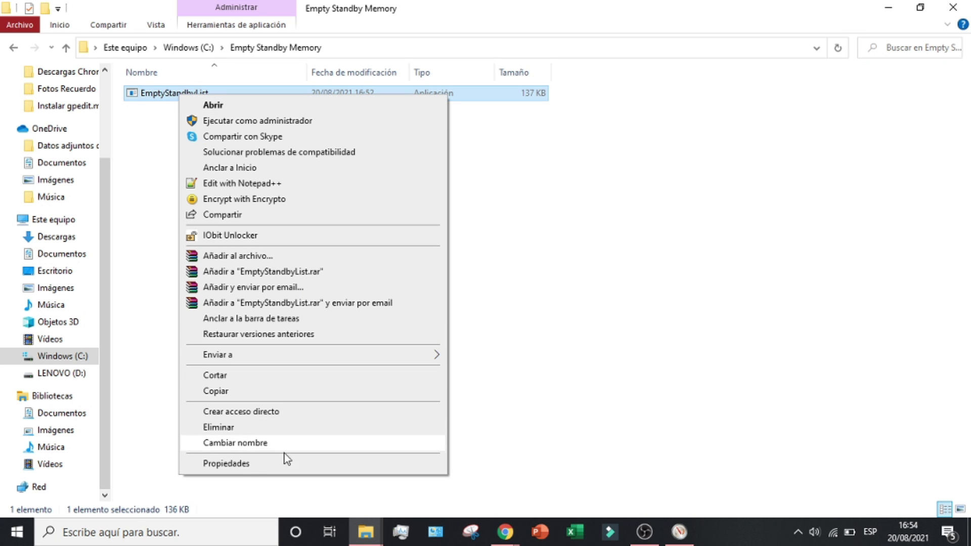
pyautogui.click(248, 463)
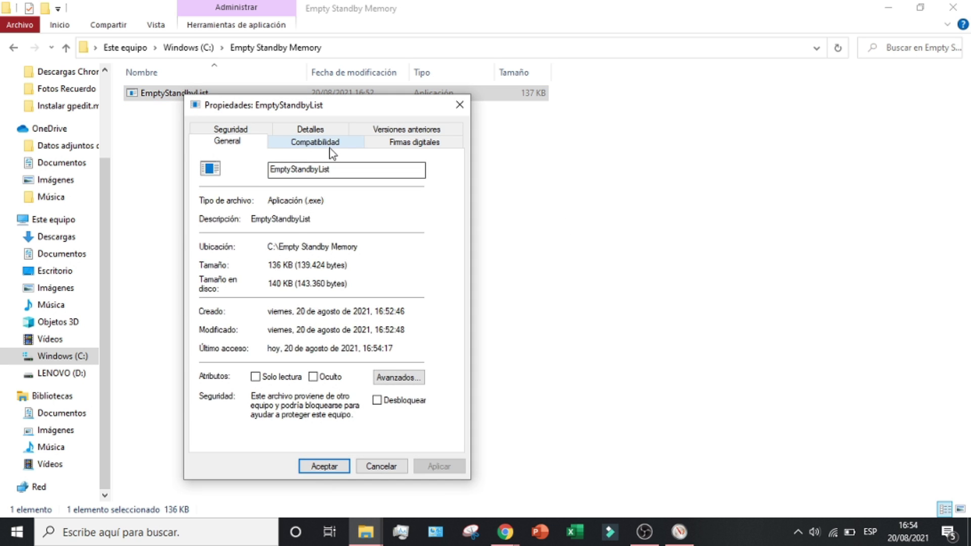
pyautogui.click(326, 142)
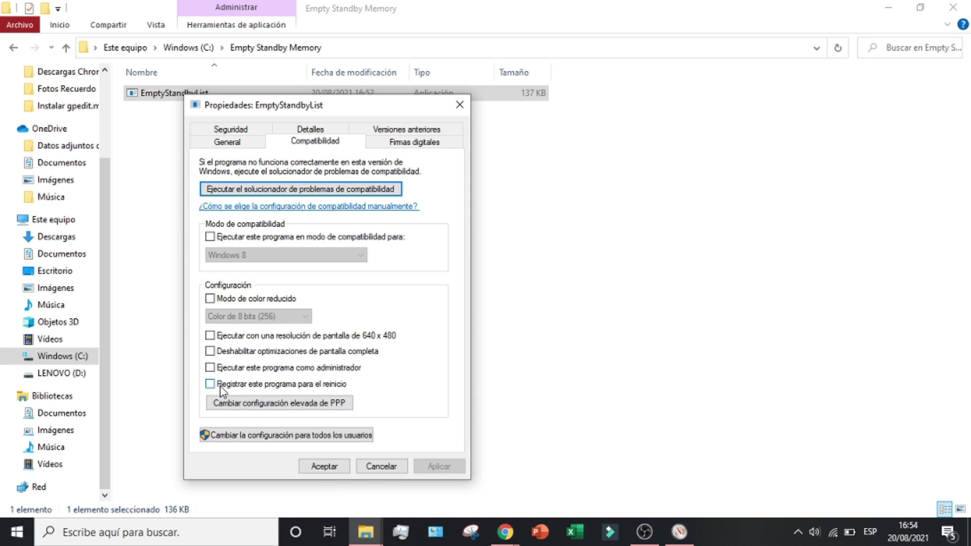
pyautogui.click(212, 368)
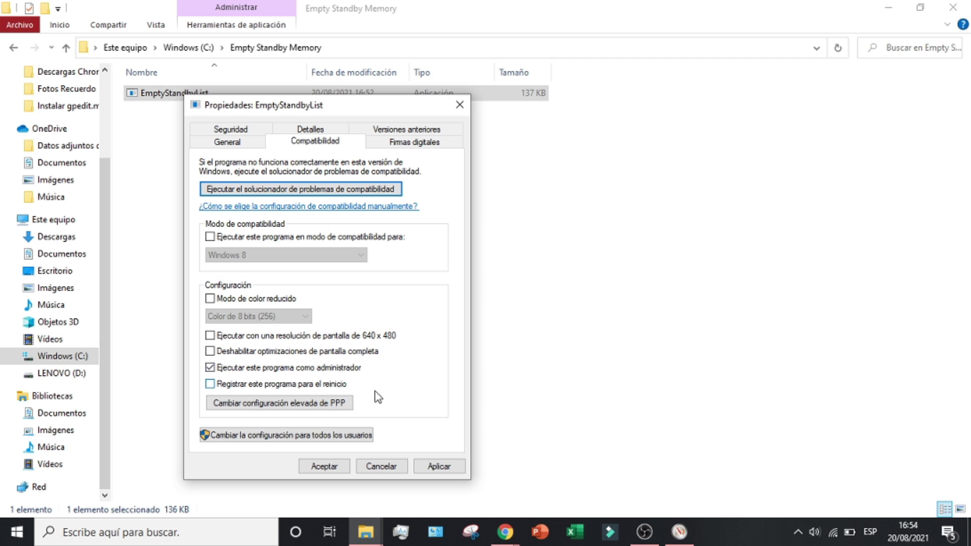
pyautogui.click(438, 467)
pyautogui.click(325, 466)
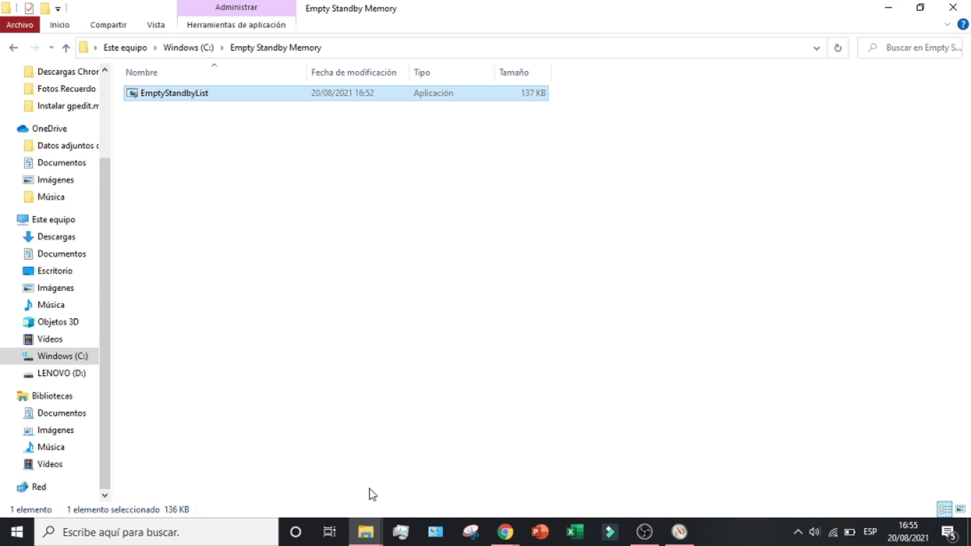
pyautogui.click(960, 10)
# - Search Windows for "programador" and open Programador de tareas
pyautogui.click(144, 522)
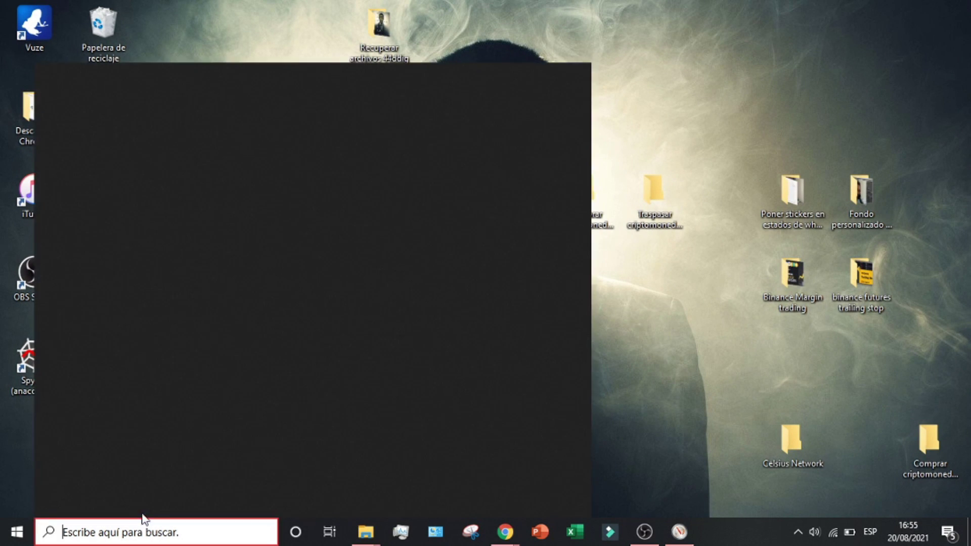
pyautogui.write('progr')
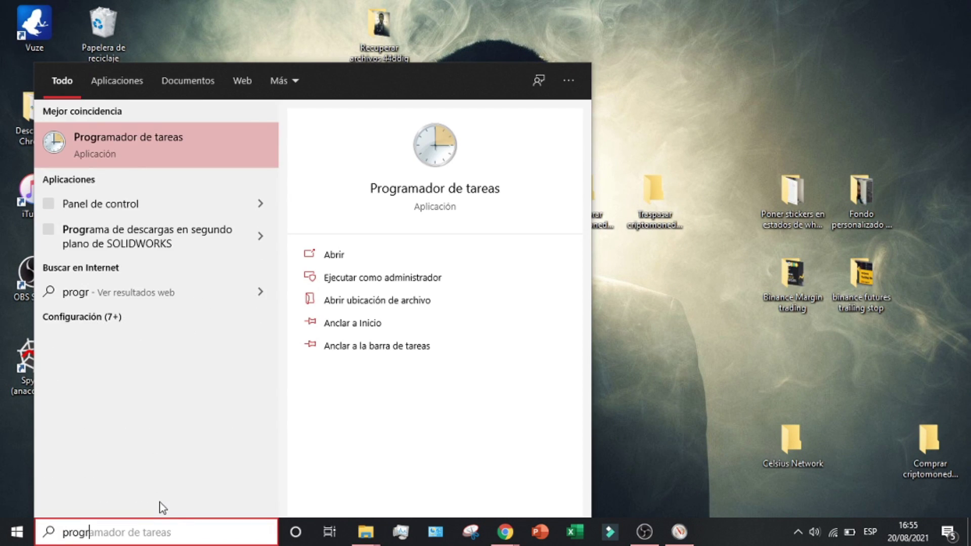
pyautogui.write('amador')
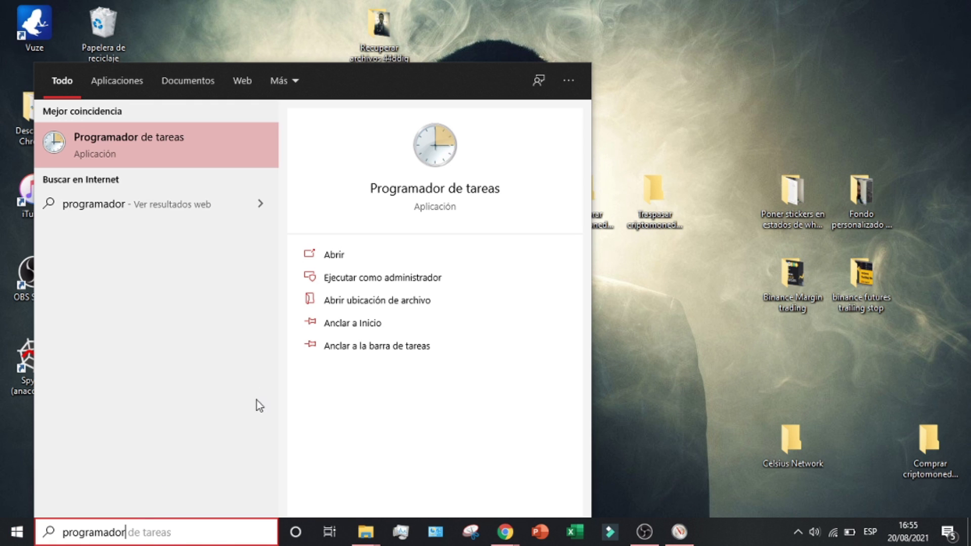
pyautogui.click(121, 151)
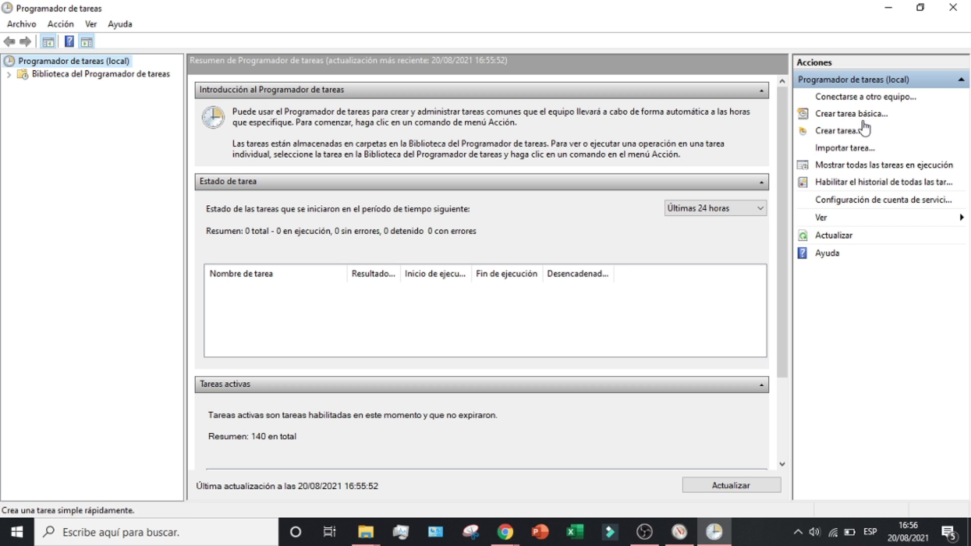
# - Start a new task named "DEJA UN COMENTARIO MEMORIA LIBRE 1" and assign SYSTEM as the user account that runs it
pyautogui.click(849, 133)
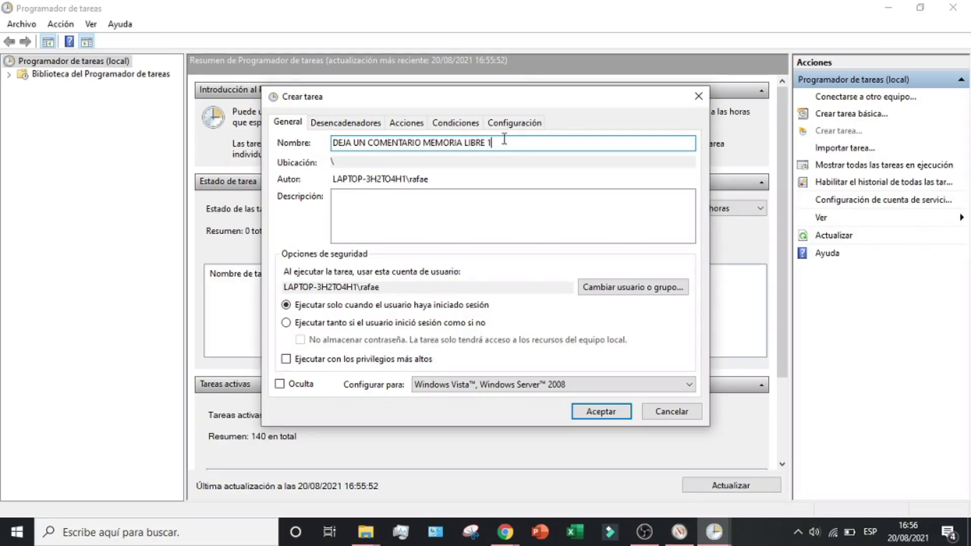
pyautogui.click(633, 288)
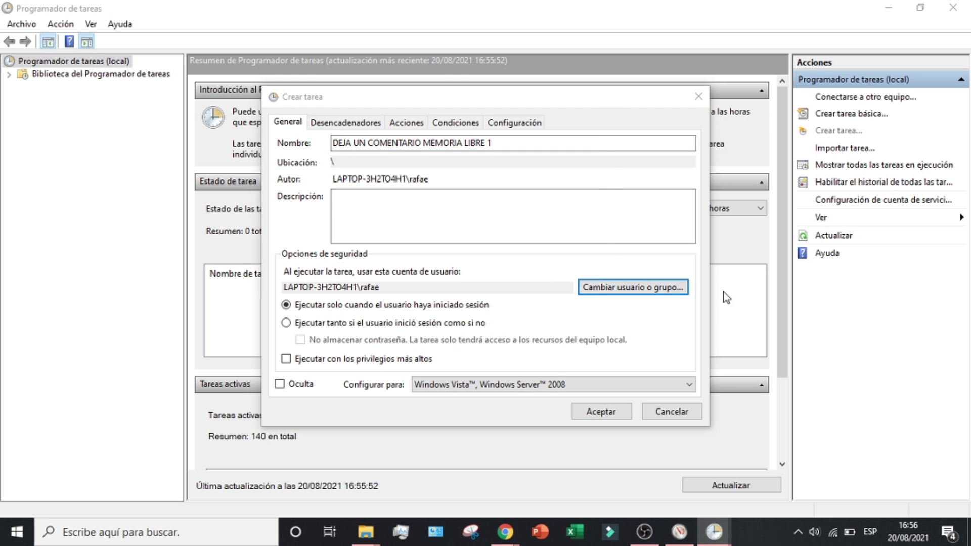
pyautogui.click(312, 273)
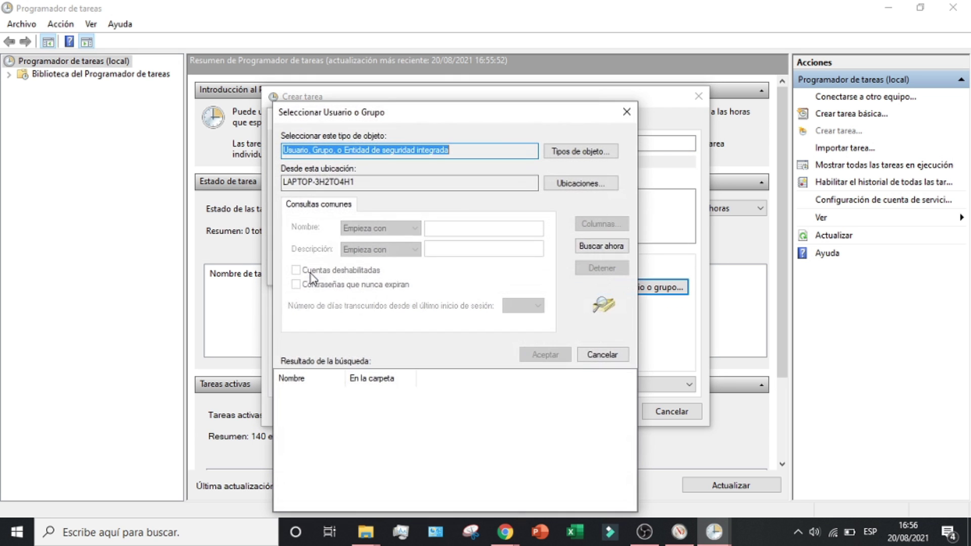
pyautogui.click(618, 246)
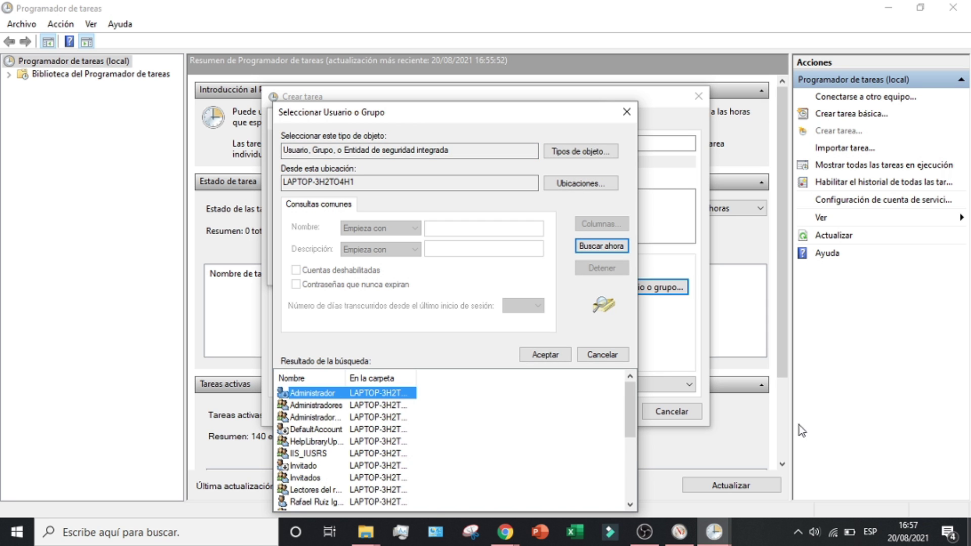
pyautogui.moveTo(630, 397); pyautogui.dragTo(635, 453)
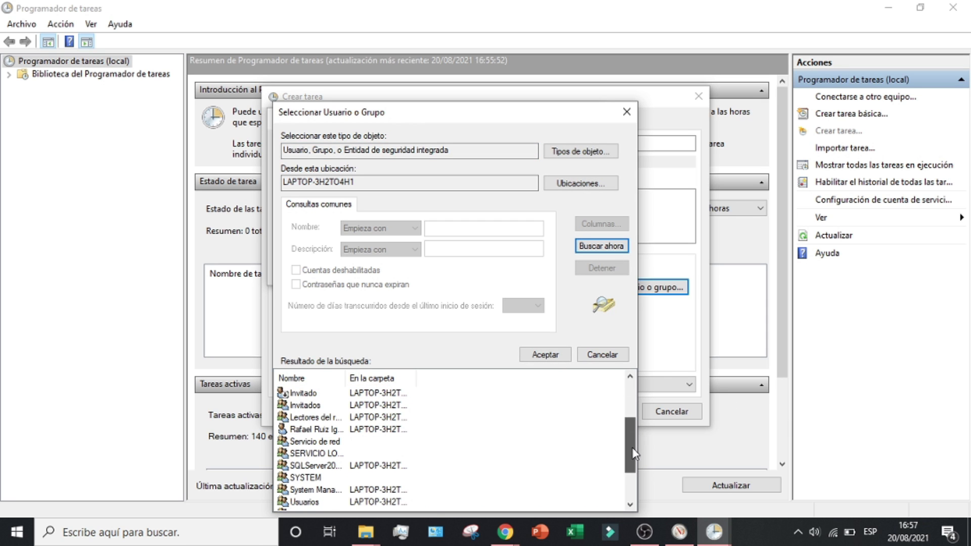
pyautogui.click(318, 478)
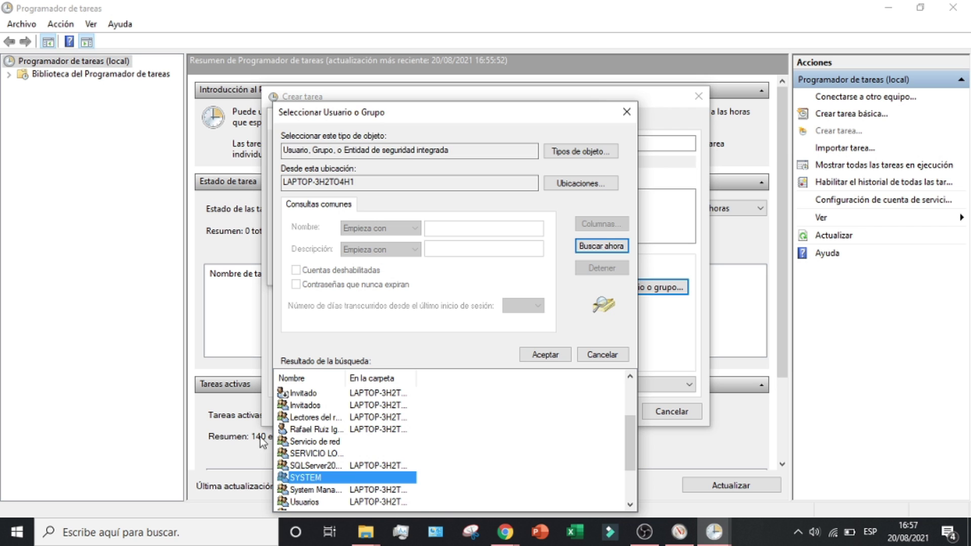
pyautogui.click(561, 356)
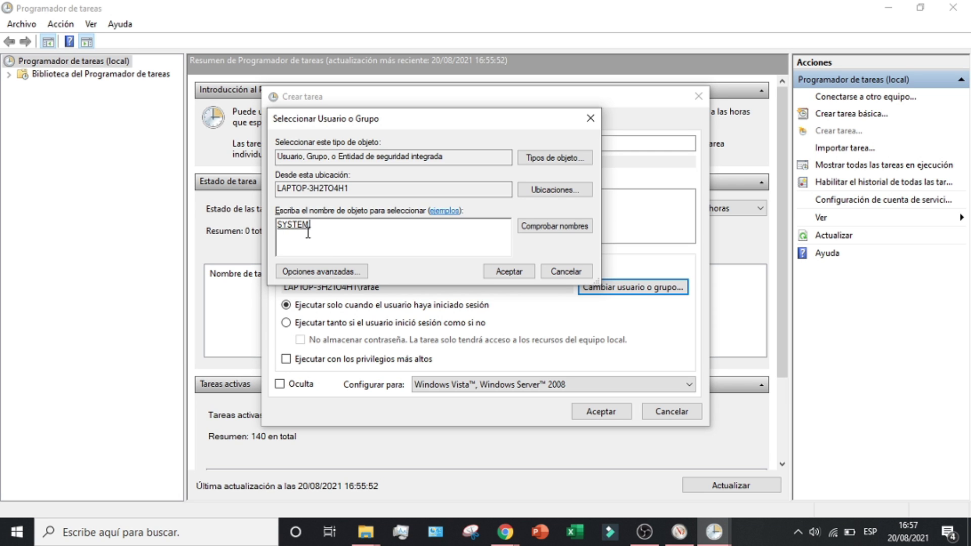
pyautogui.click(509, 272)
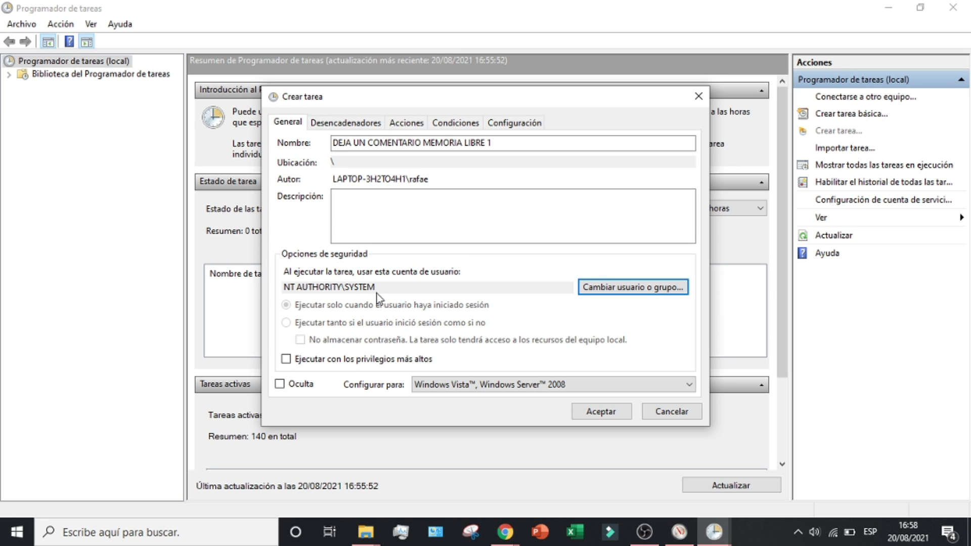
# - Set the new task to run with the highest privileges and mark it as hidden
pyautogui.click(285, 360)
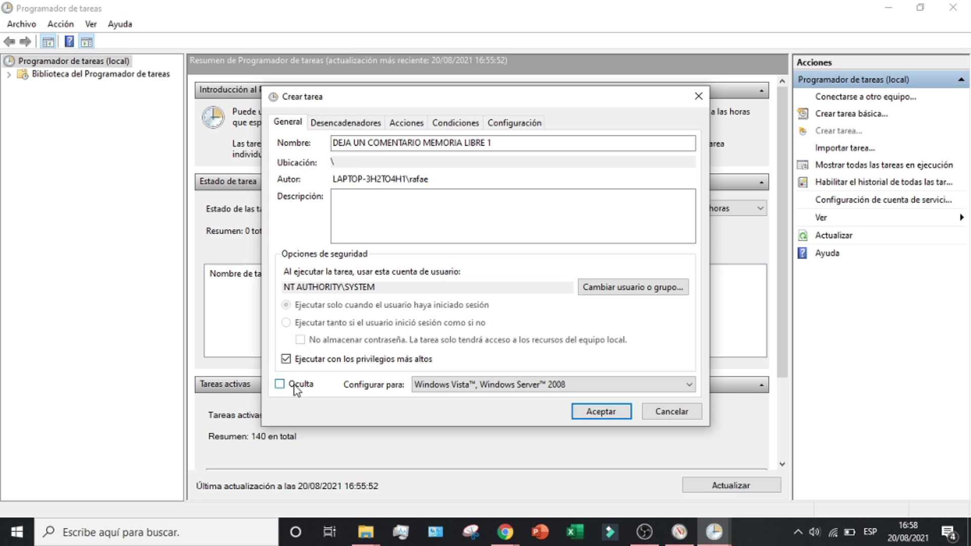
pyautogui.click(279, 384)
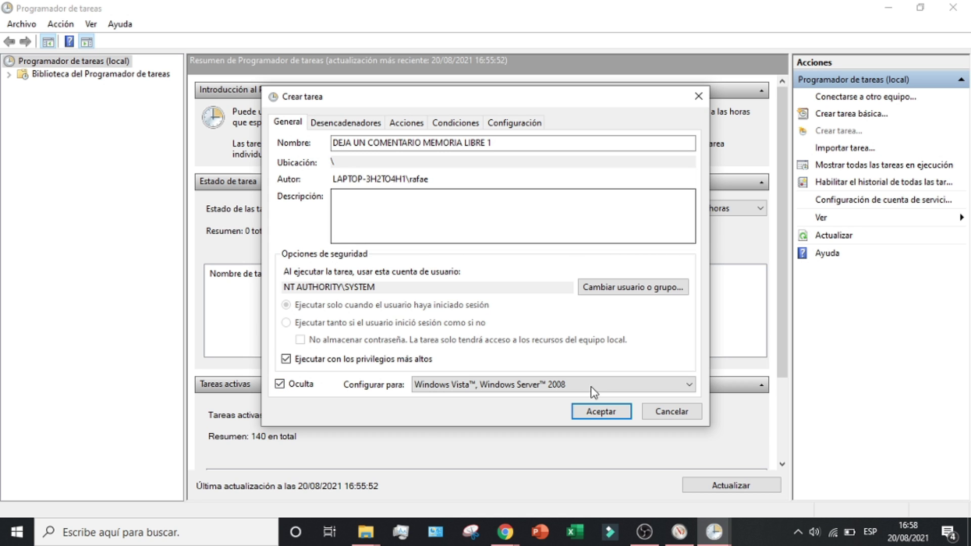
# - Add a one-time scheduled trigger that repeats every 5 minutes indefinitely, and review it in the task's trigger list
pyautogui.click(357, 124)
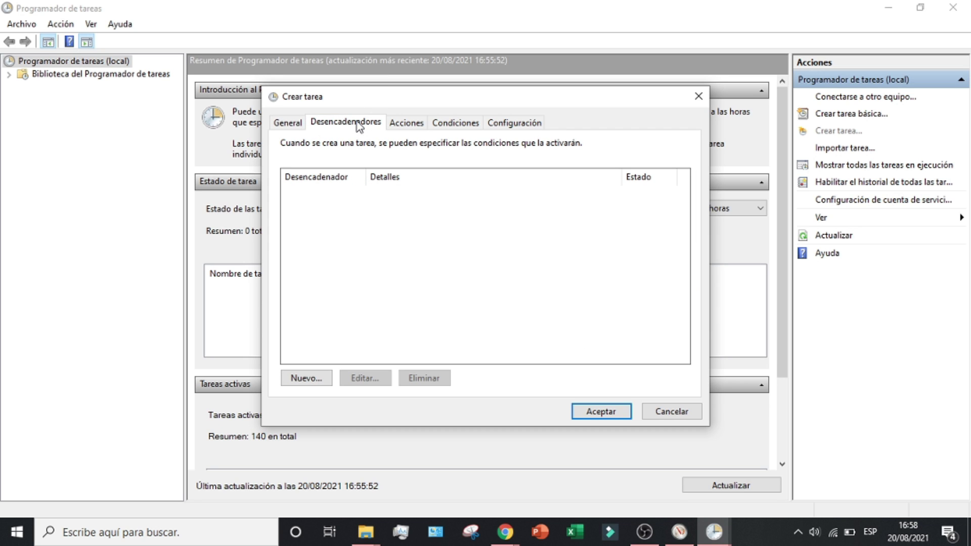
pyautogui.click(300, 380)
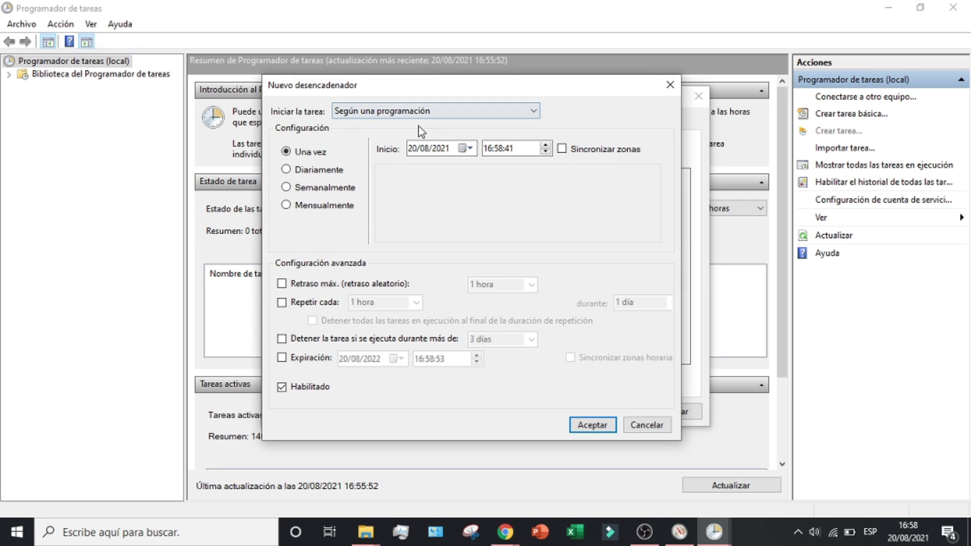
pyautogui.click(411, 112)
pyautogui.click(412, 114)
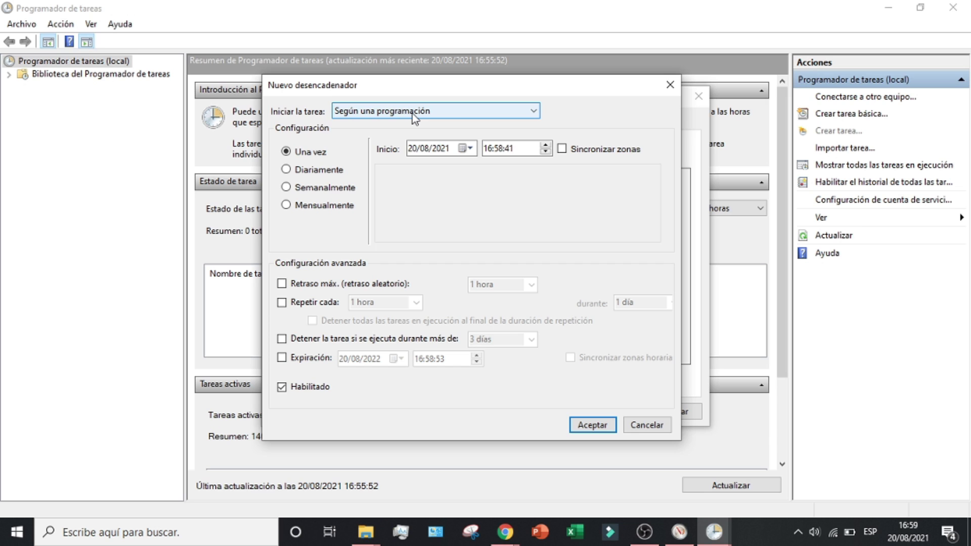
pyautogui.click(282, 302)
pyautogui.click(416, 302)
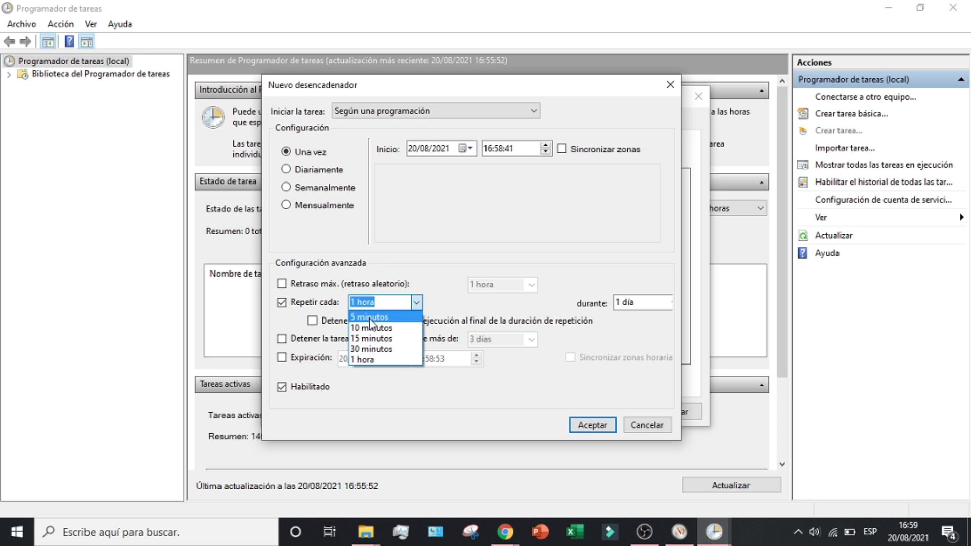
pyautogui.click(390, 316)
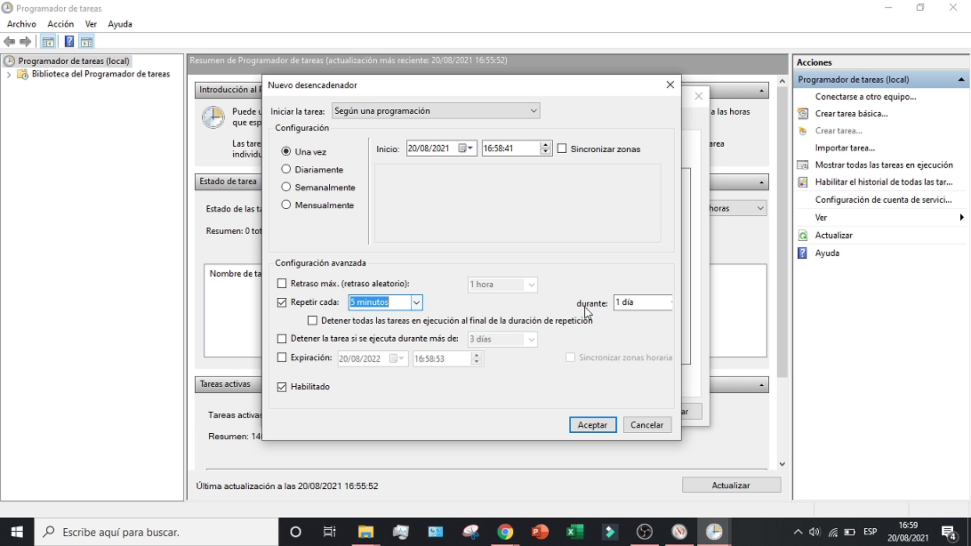
pyautogui.click(670, 303)
pyautogui.click(648, 319)
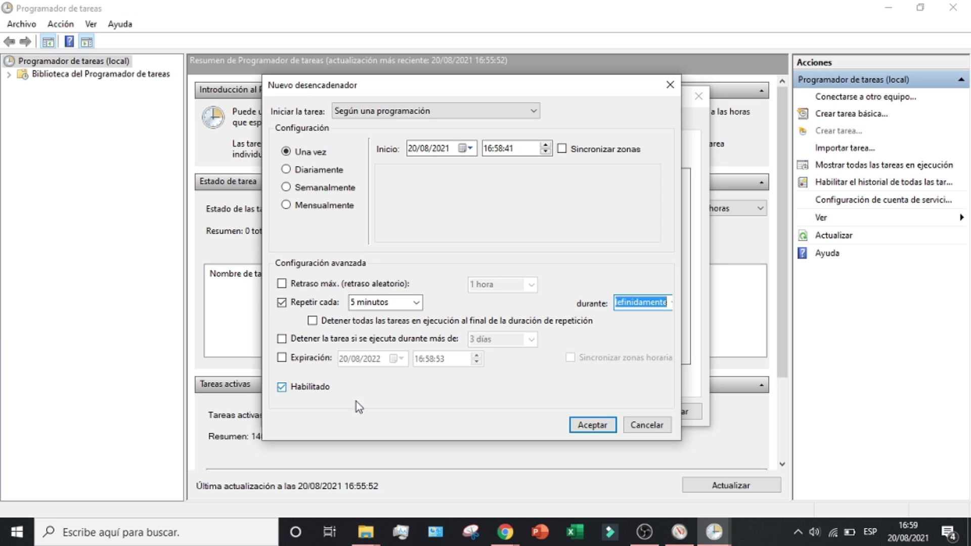
pyautogui.click(580, 424)
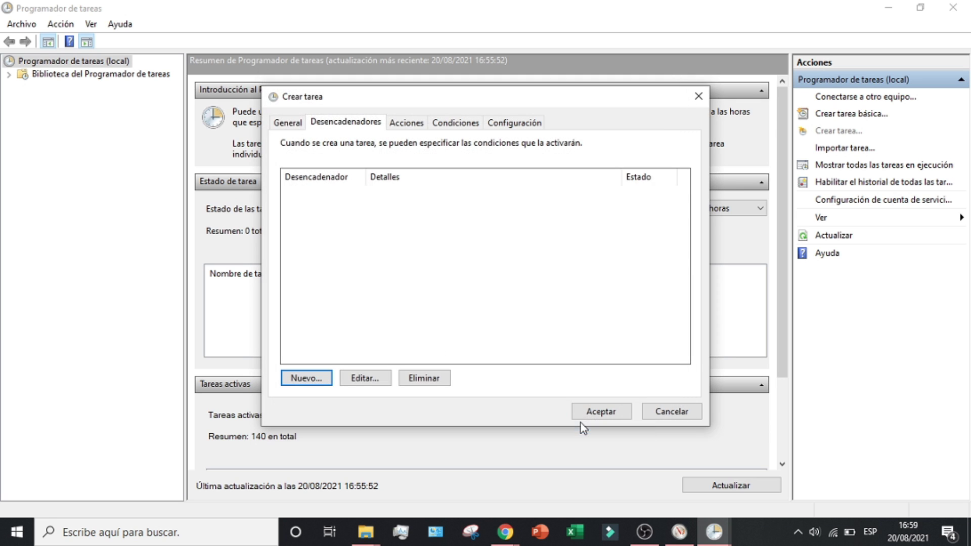
pyautogui.click(410, 125)
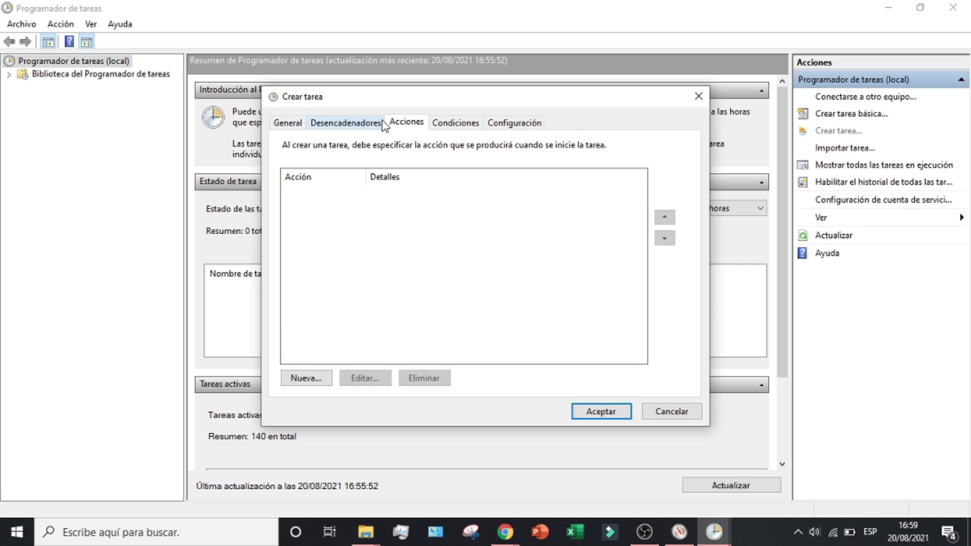
pyautogui.click(345, 125)
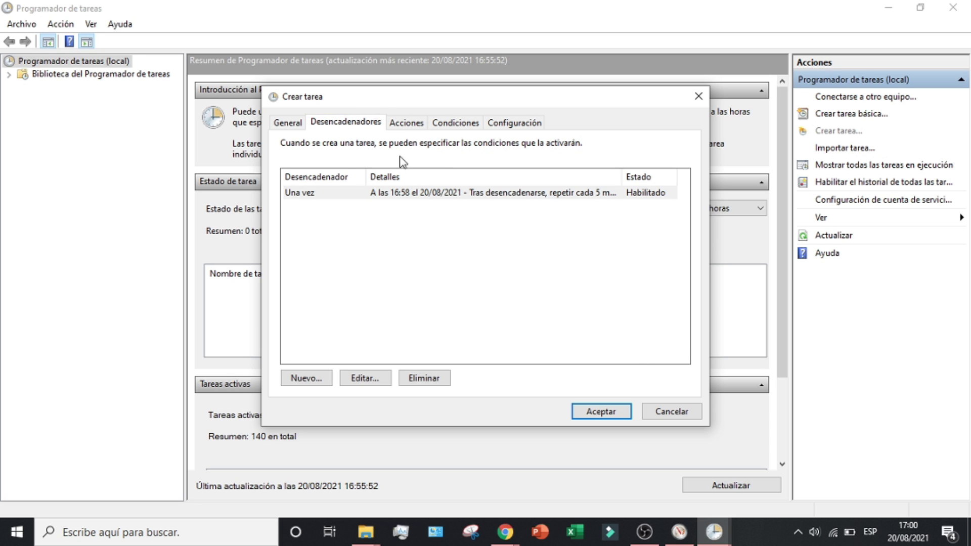
# - Add an action that starts the program EmptyStandbyList.exe from the Empty Standby Memory folder on C:
pyautogui.click(400, 124)
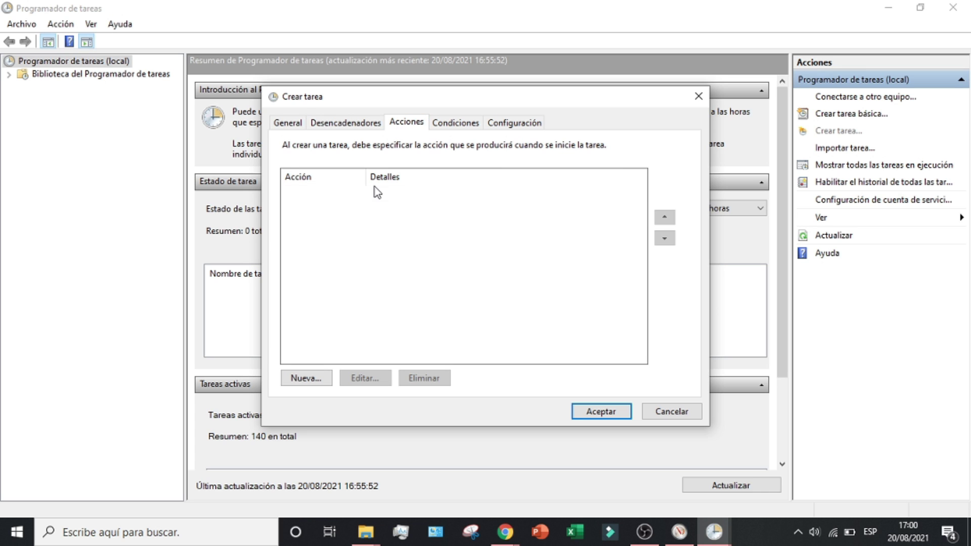
pyautogui.click(321, 377)
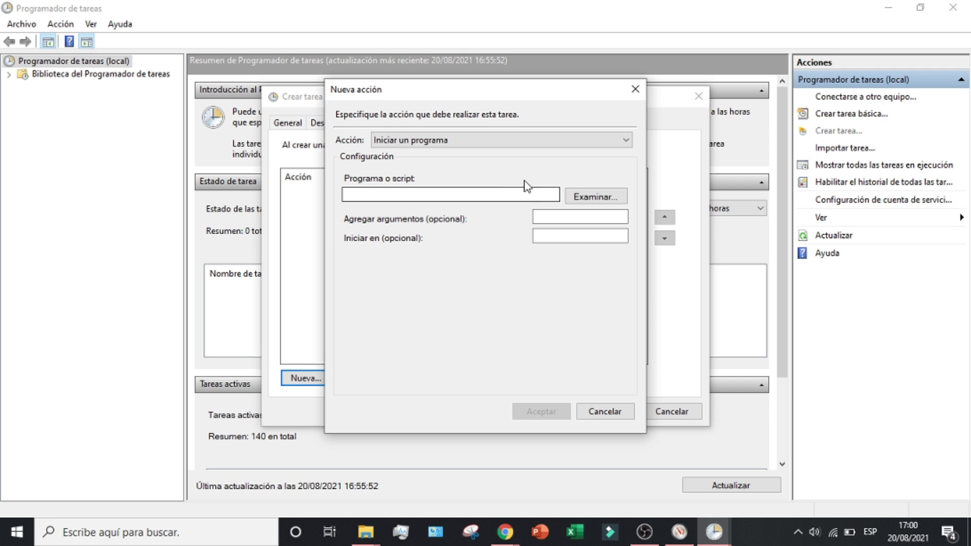
pyautogui.click(586, 197)
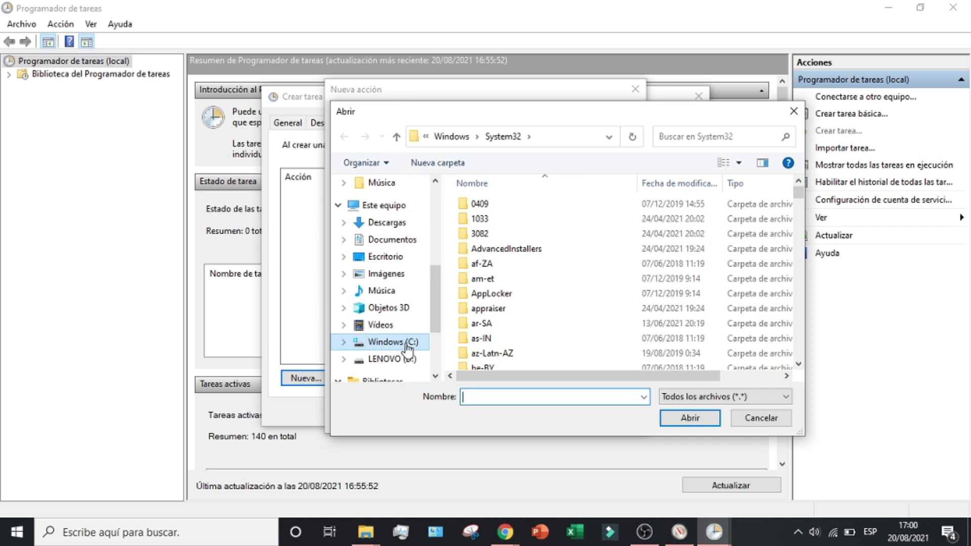
pyautogui.click(393, 344)
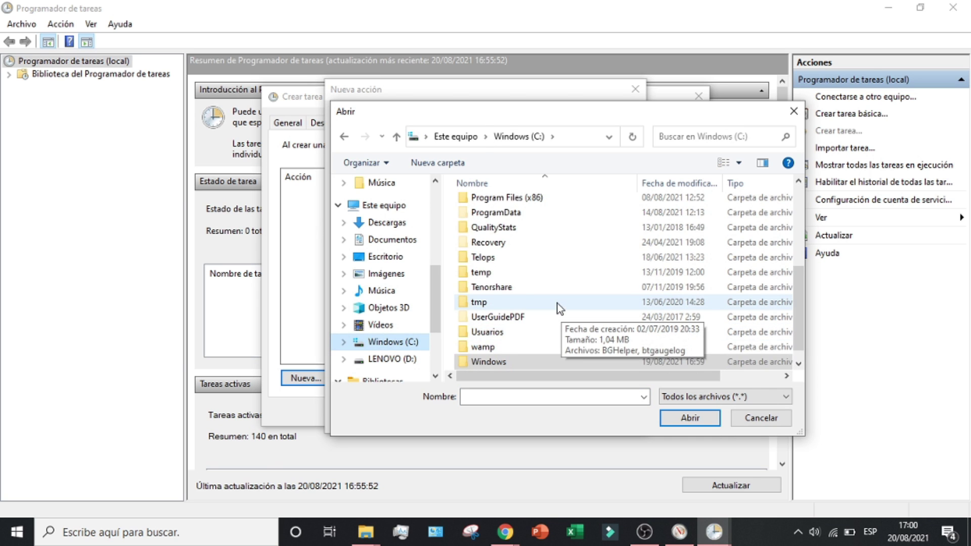
pyautogui.scroll(-1, 557, 303)
pyautogui.scroll(4, 532, 256)
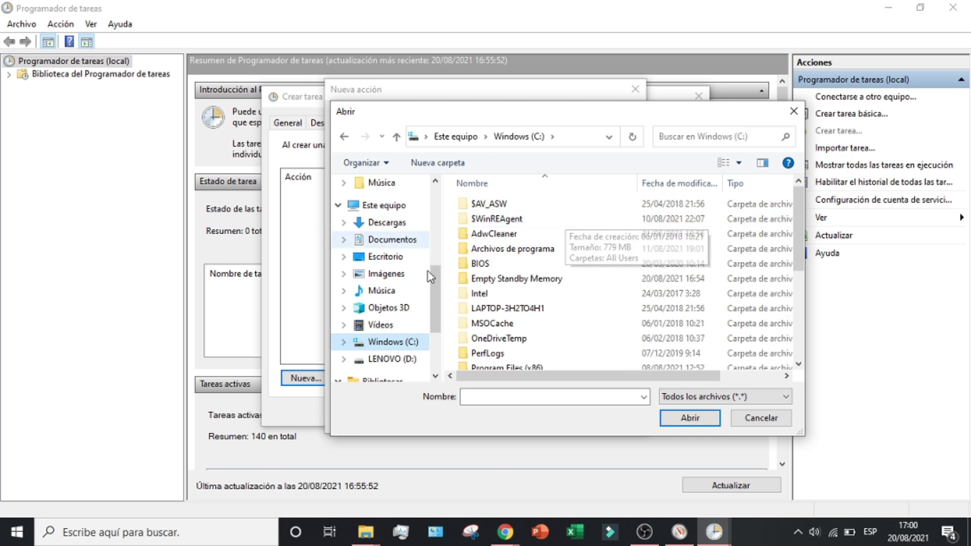
pyautogui.click(510, 282)
pyautogui.click(691, 418)
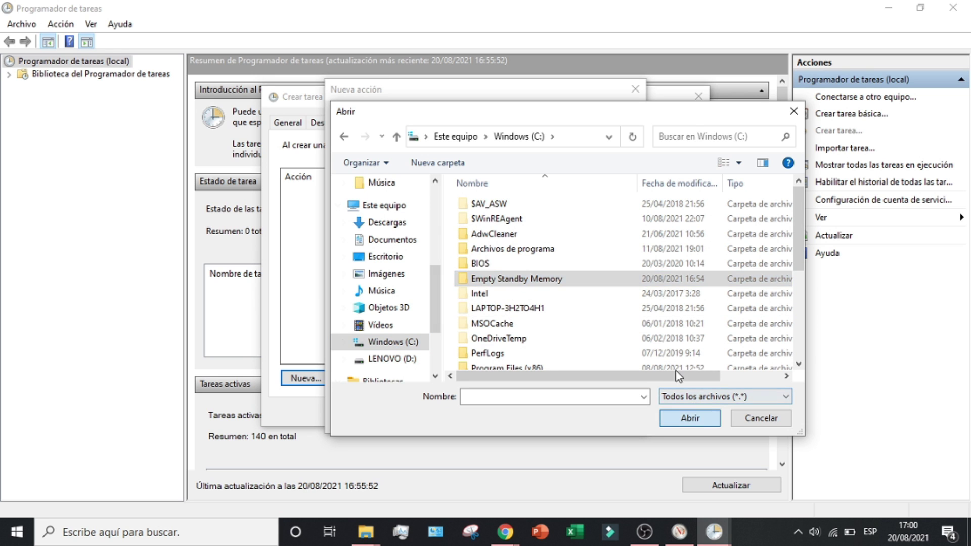
pyautogui.click(537, 205)
pyautogui.click(690, 419)
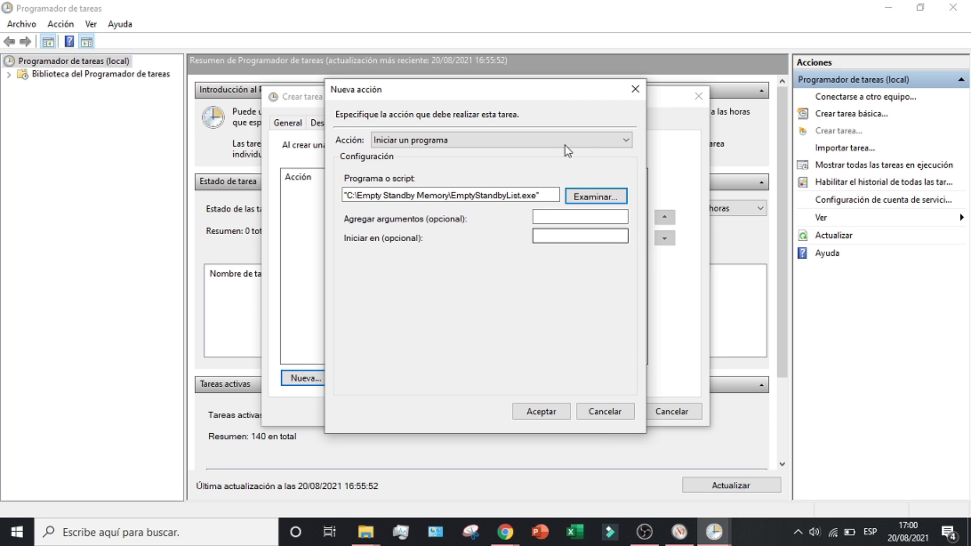
pyautogui.click(558, 411)
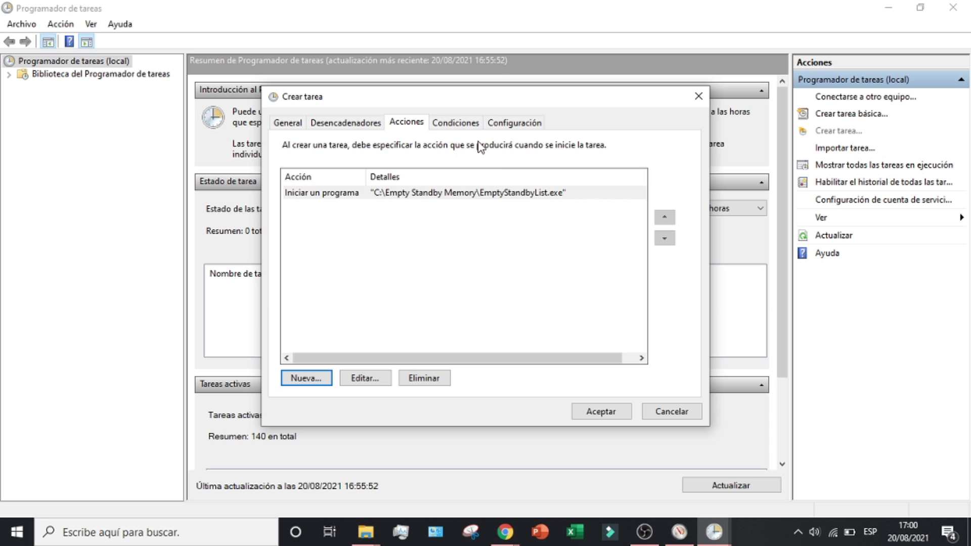
# - Review the task's conditions and additional settings, keep their defaults and create the task
pyautogui.click(466, 129)
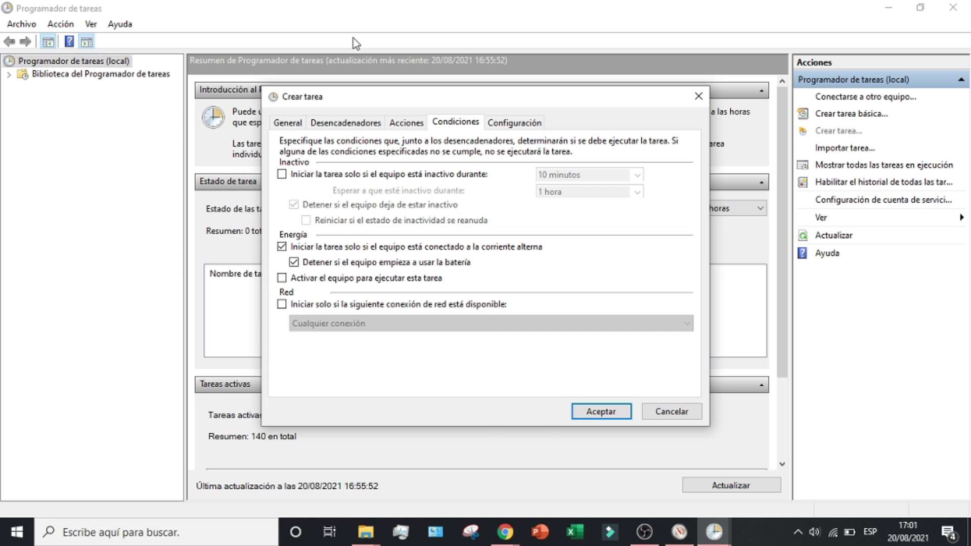
pyautogui.click(520, 123)
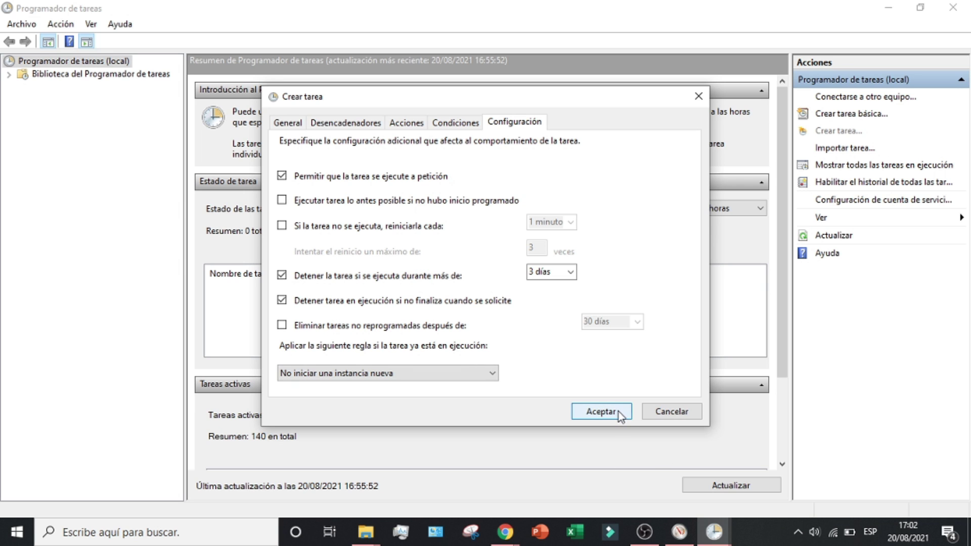
pyautogui.click(601, 412)
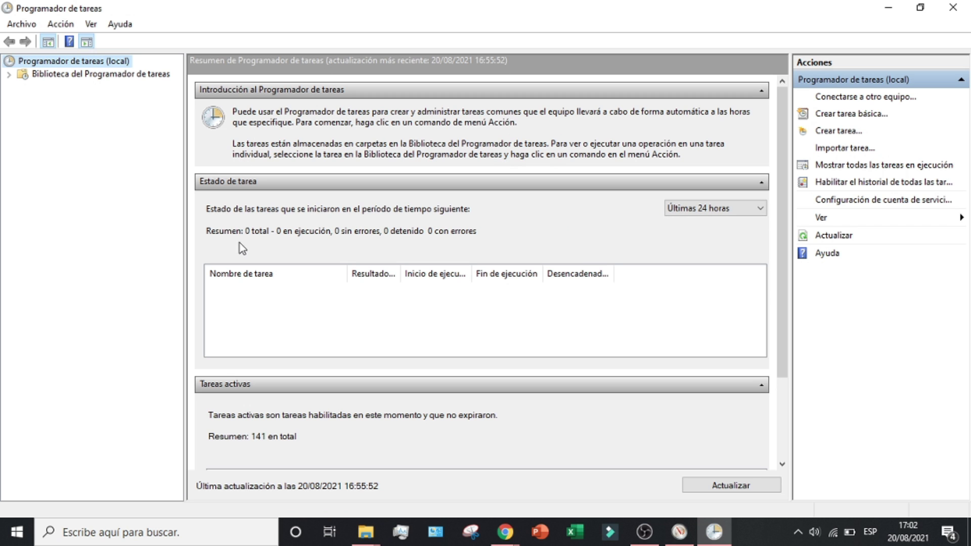
# - Find DEJA UN COMENTARIO MEMORIA LIBRE 1 in the task library, widening the name column, and check its trigger and next run time
pyautogui.click(84, 77)
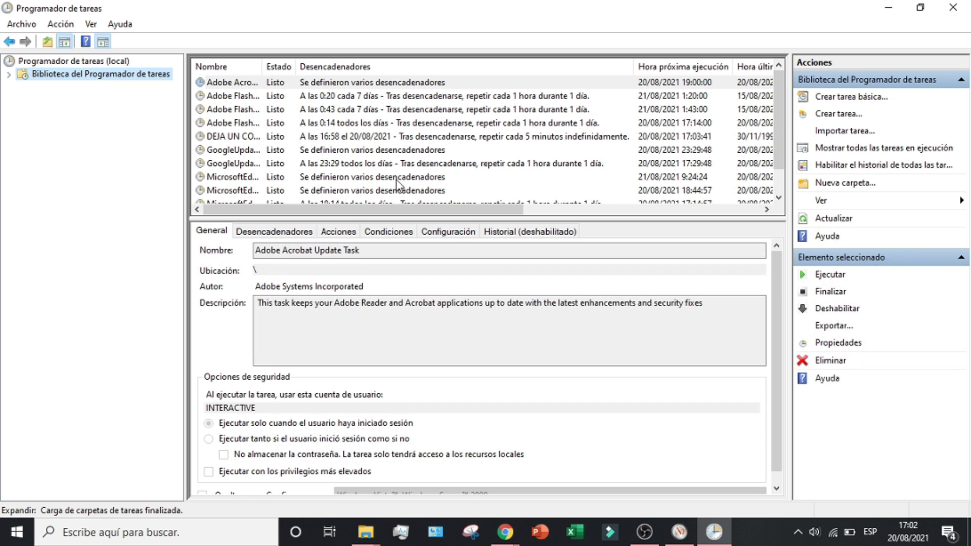
pyautogui.moveTo(261, 67); pyautogui.dragTo(396, 67)
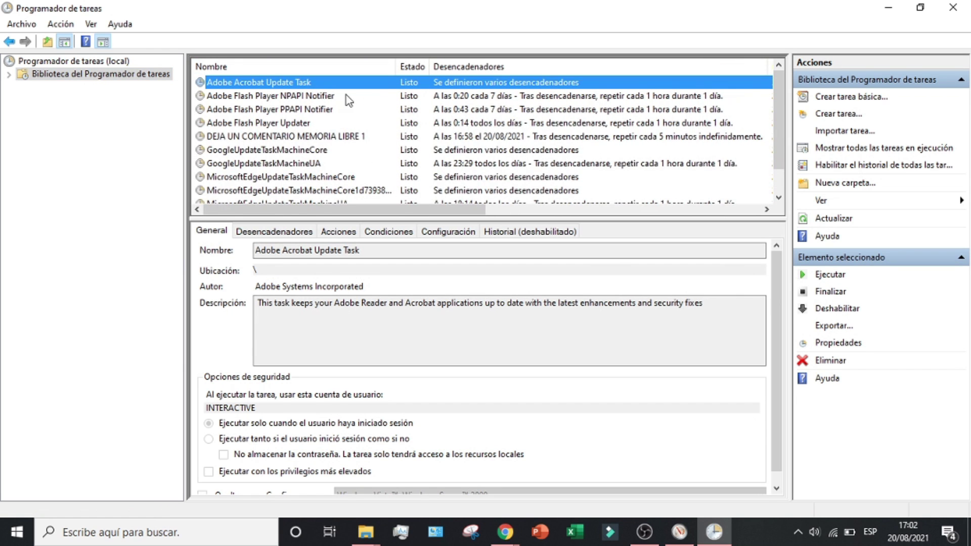
pyautogui.click(224, 137)
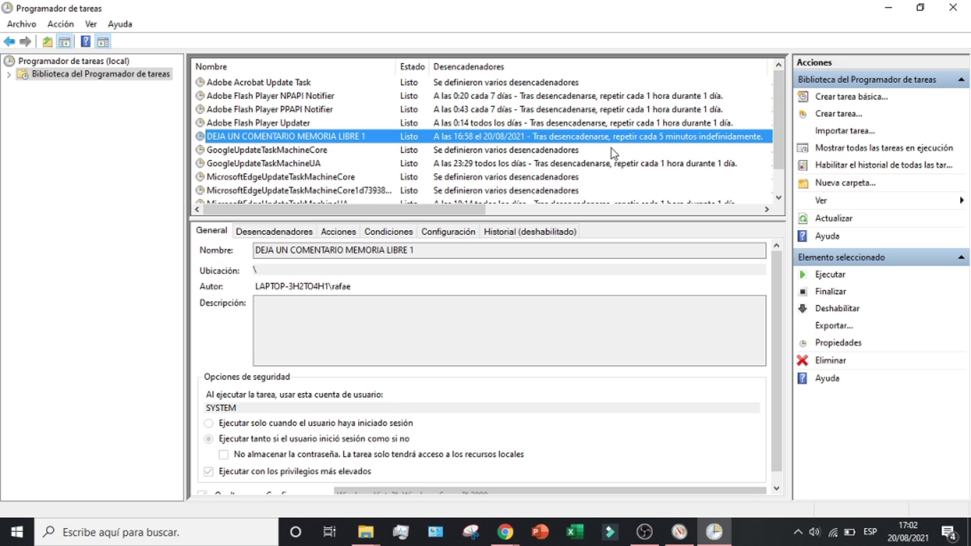
pyautogui.moveTo(435, 209); pyautogui.dragTo(501, 209)
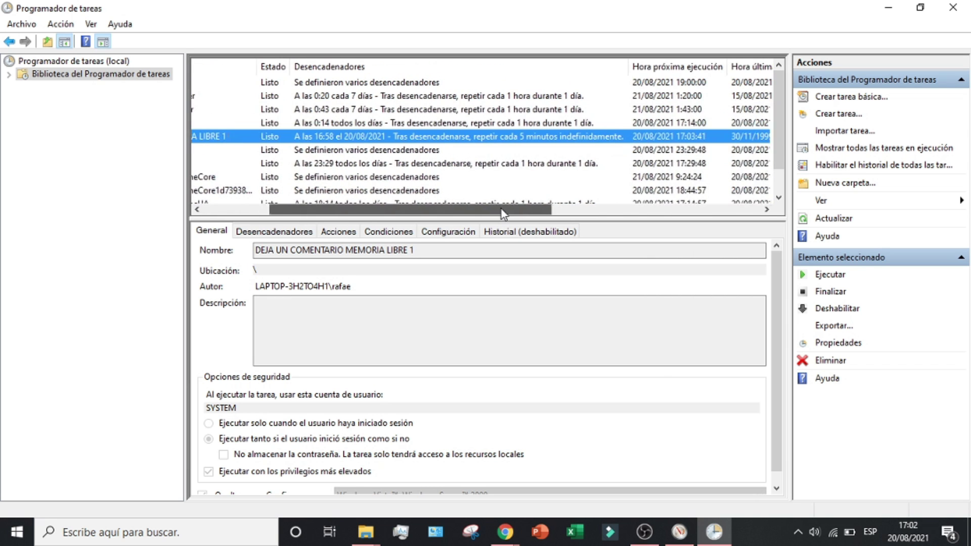
# - Switch to Monitor de recursos and examine the amount of standby memory (En espera)
pyautogui.click(680, 531)
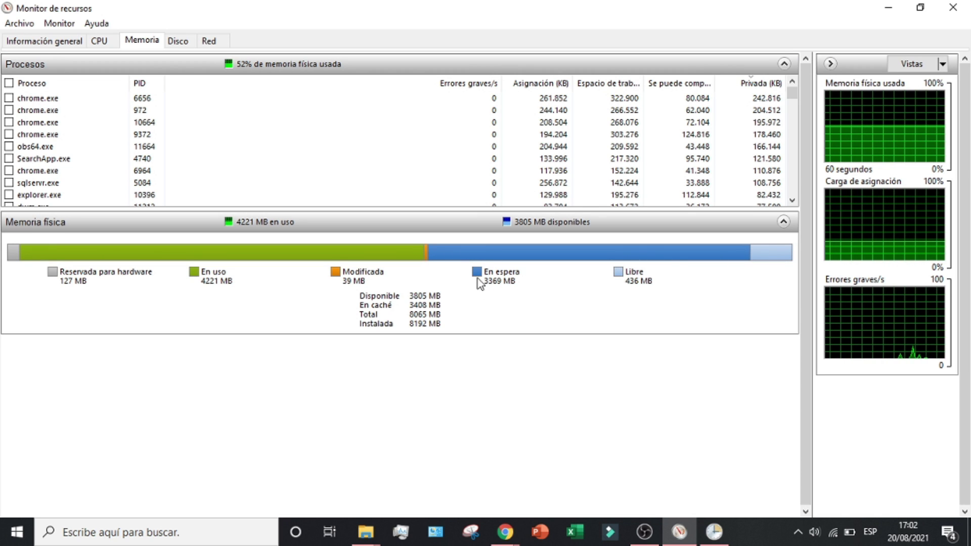
pyautogui.moveTo(505, 285)
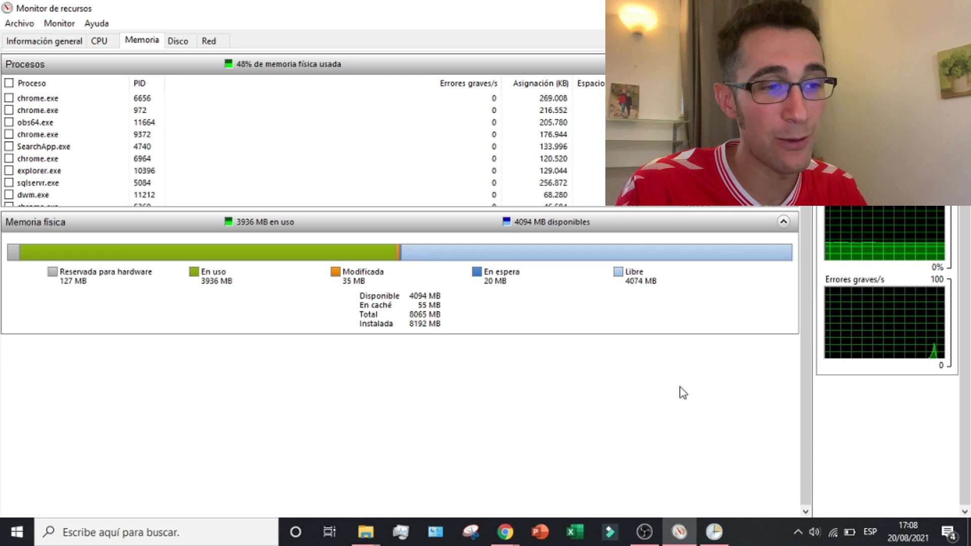
# - Run the DEJA UN COMENTARIO MEMORIA LIBRE 1 task on demand in Programador de tareas and check the standby memory in Monitor de recursos
pyautogui.click(715, 539)
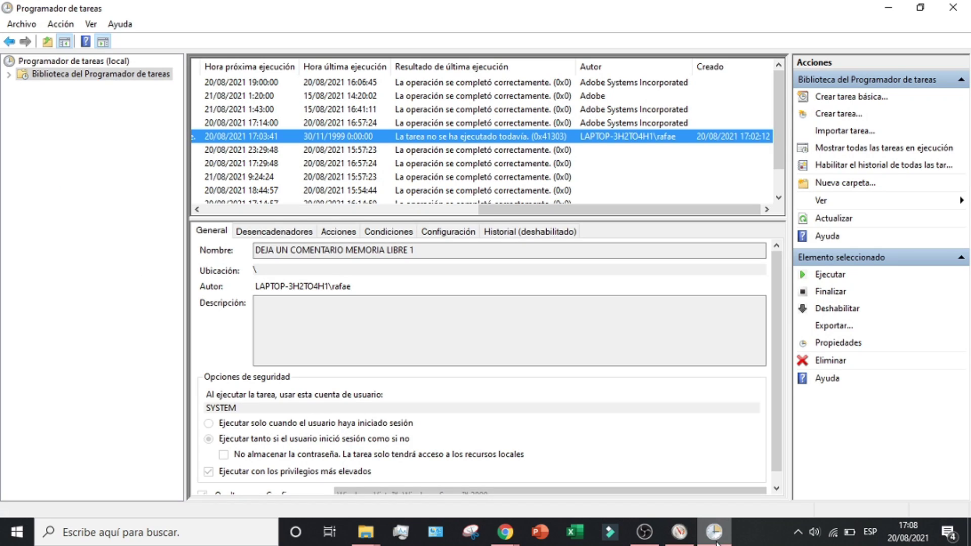
pyautogui.moveTo(531, 209); pyautogui.dragTo(217, 214)
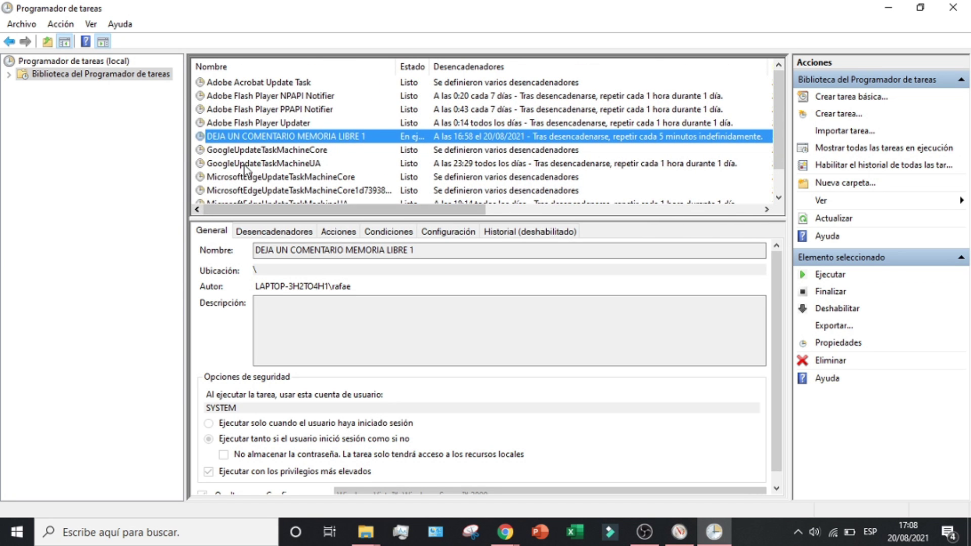
pyautogui.rightClick(443, 141)
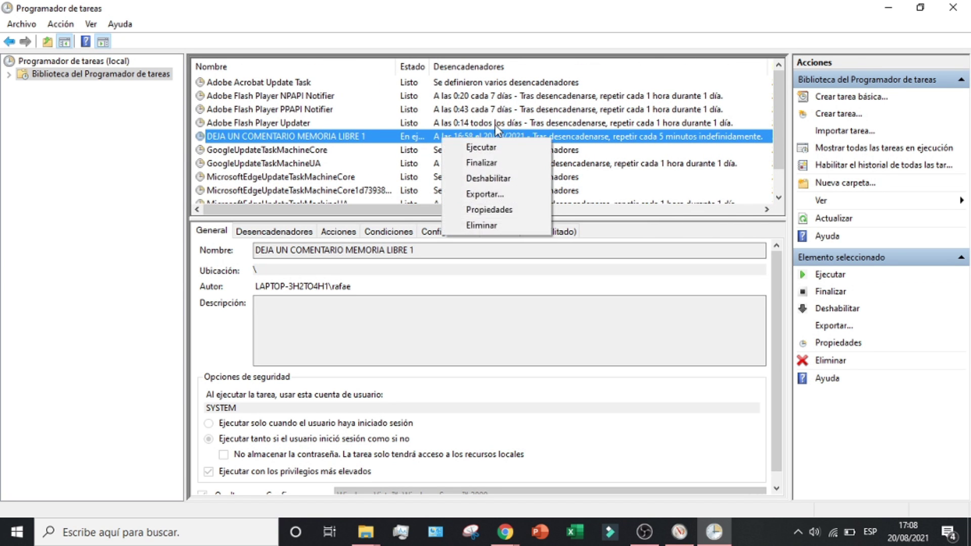
pyautogui.click(486, 152)
pyautogui.click(680, 531)
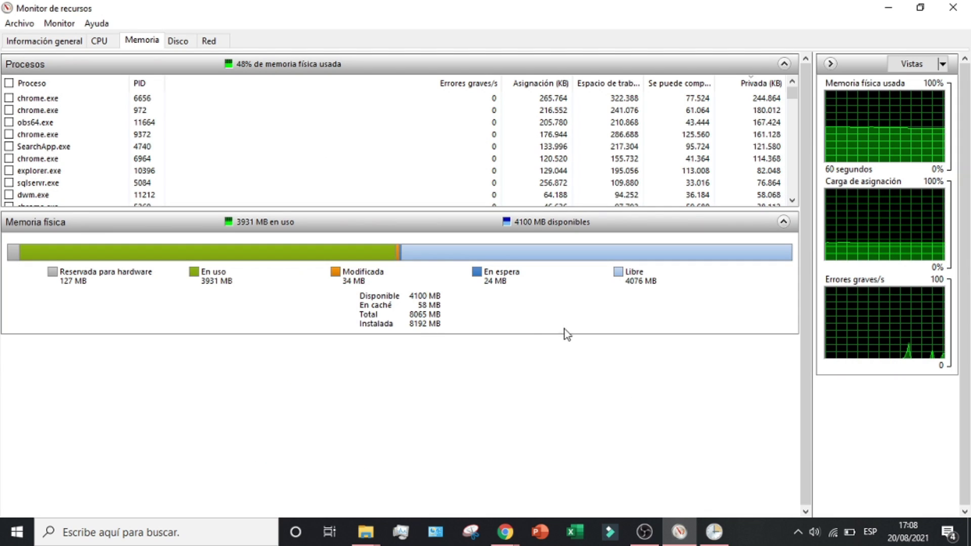
pyautogui.moveTo(507, 279)
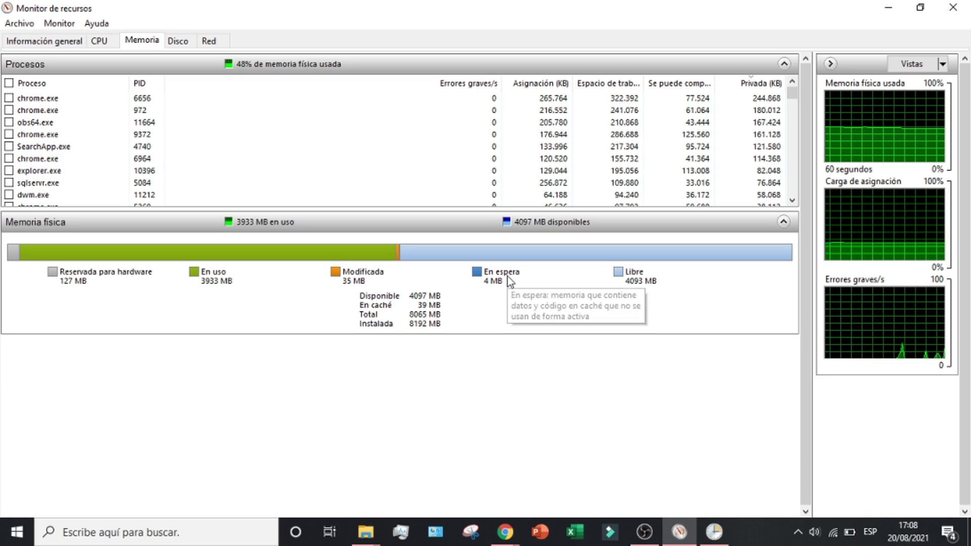